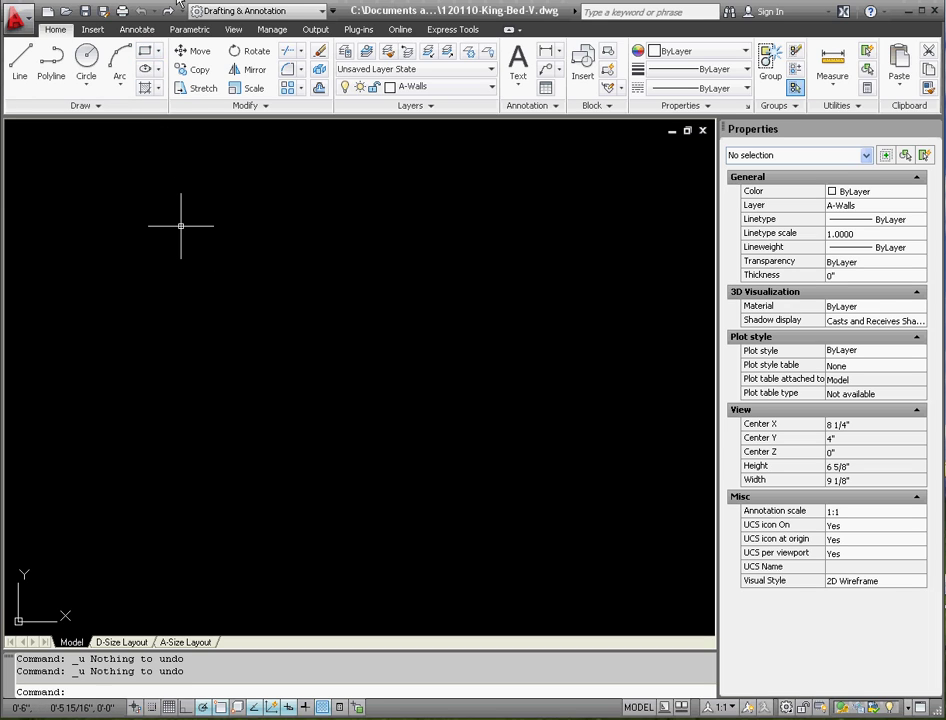
- Draw the bed outline as a 6'4" by 6'8" rectangle
click(145, 50)
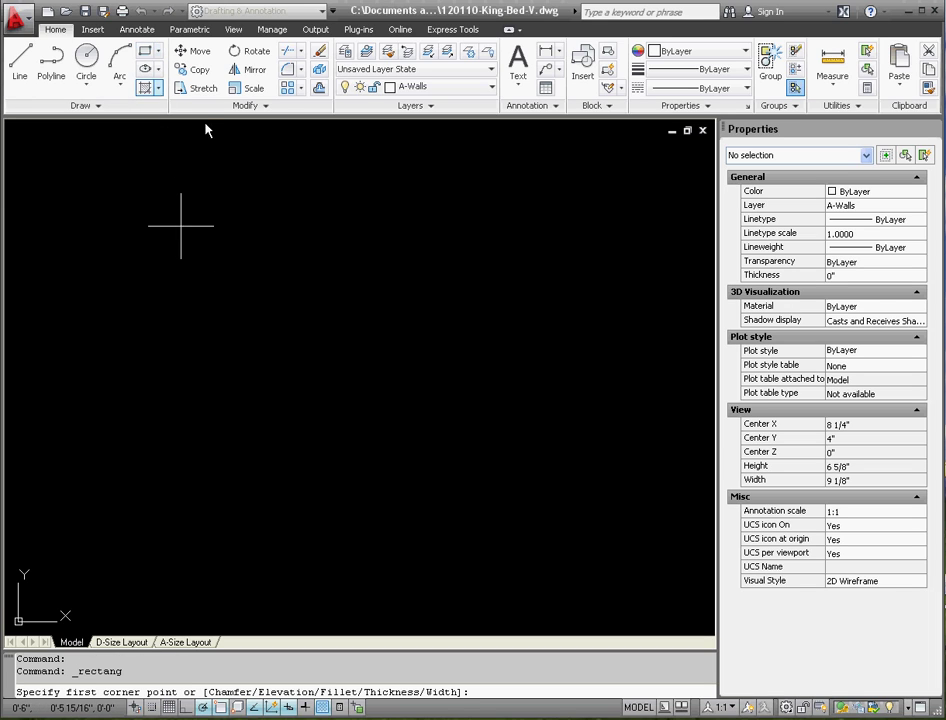
click(108, 562)
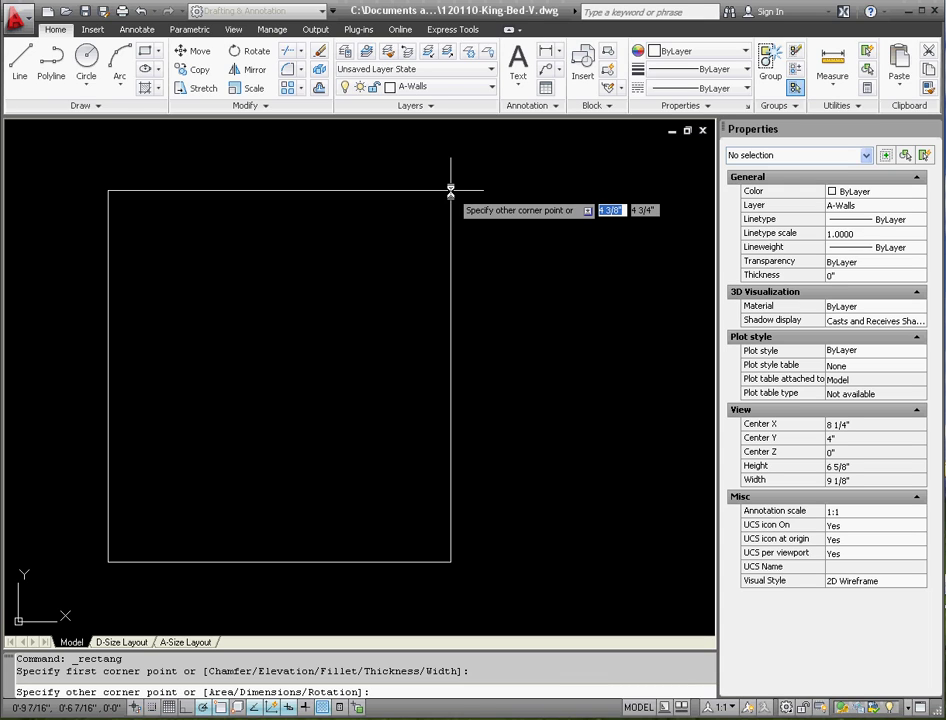
text(6'4)
key(Tab)
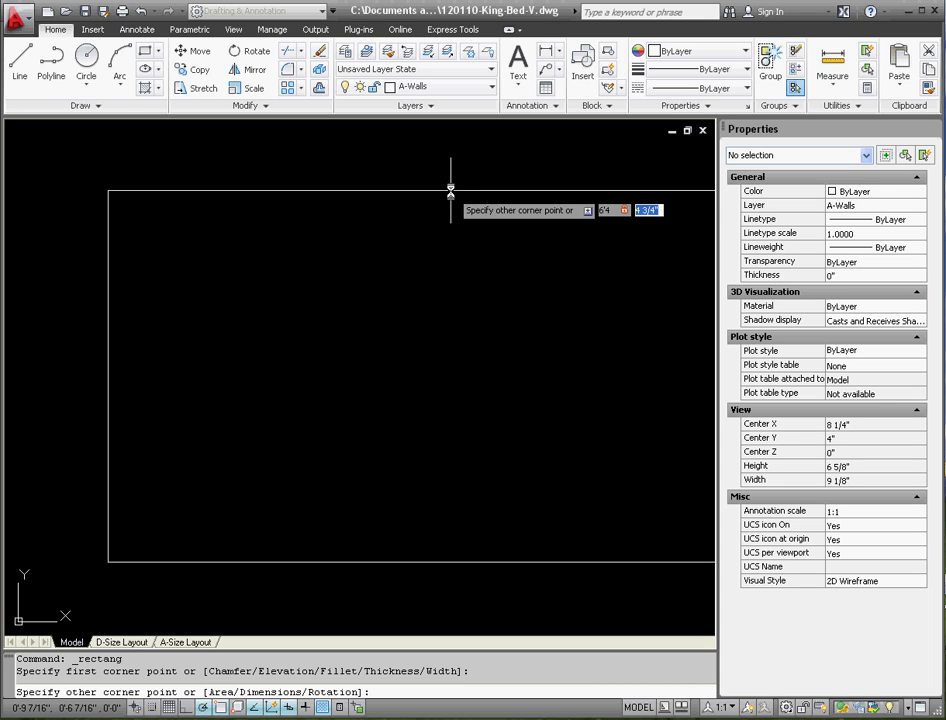
text(6'8)
key(Return)
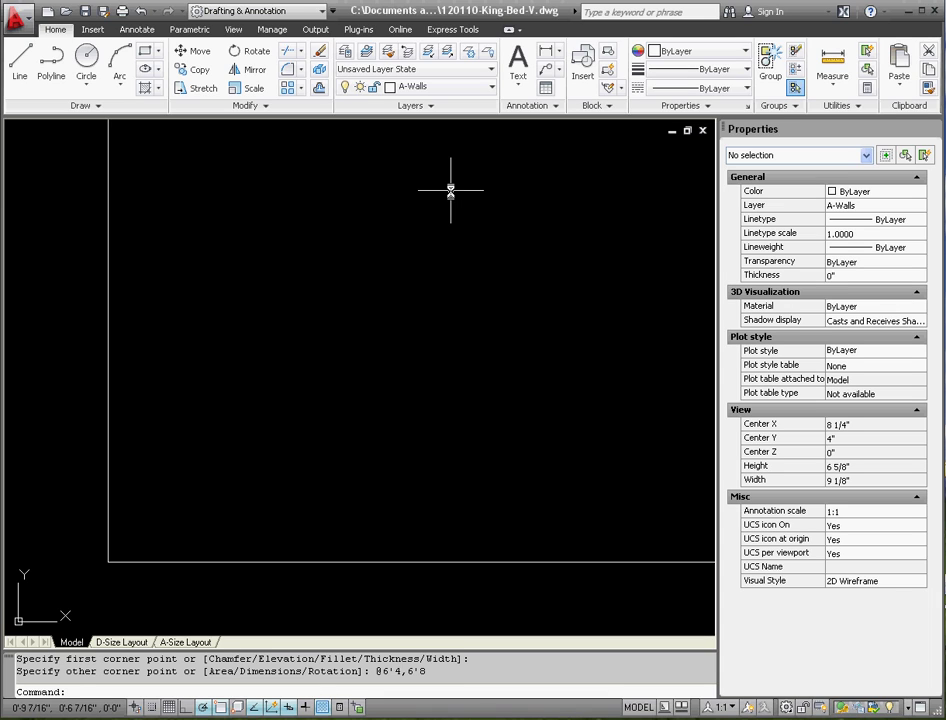
- Zoom to extents with Z, E so the whole bed is in view
key(Escape)
key(Escape)
text(z)
key(Return)
text(e)
key(Return)
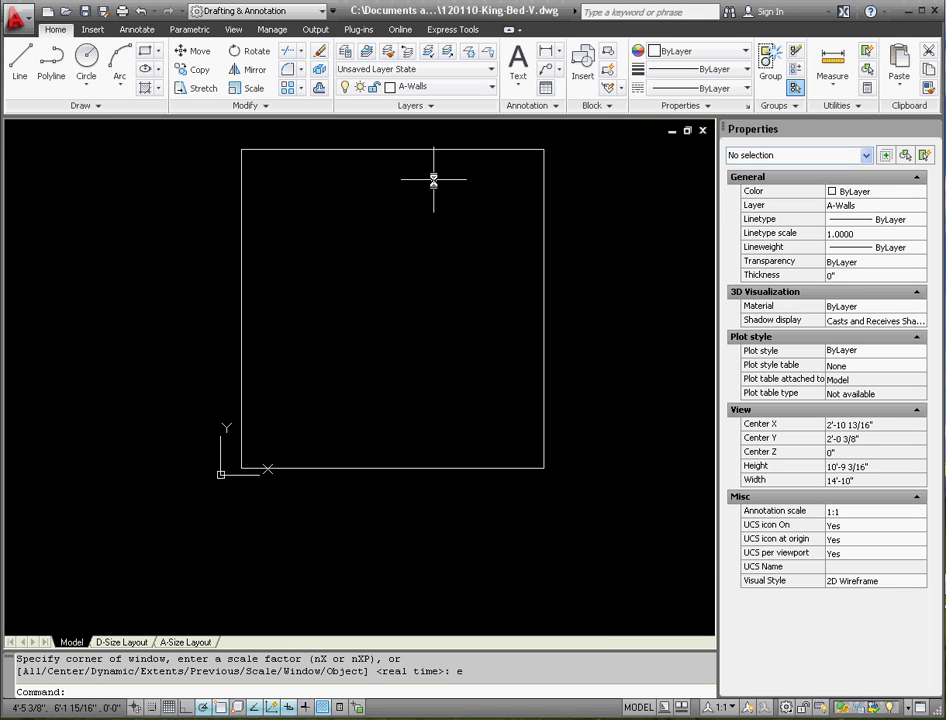
- Switch to the A-Size Layout and pan/zoom inside the viewport to centre the bed
click(184, 642)
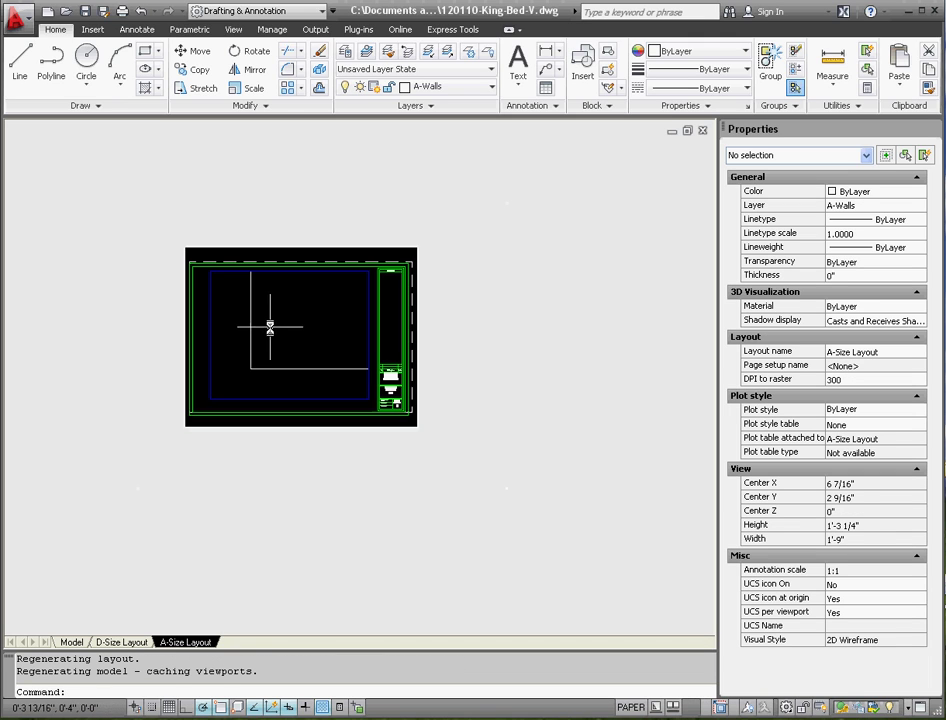
scroll(271, 300, up, 2)
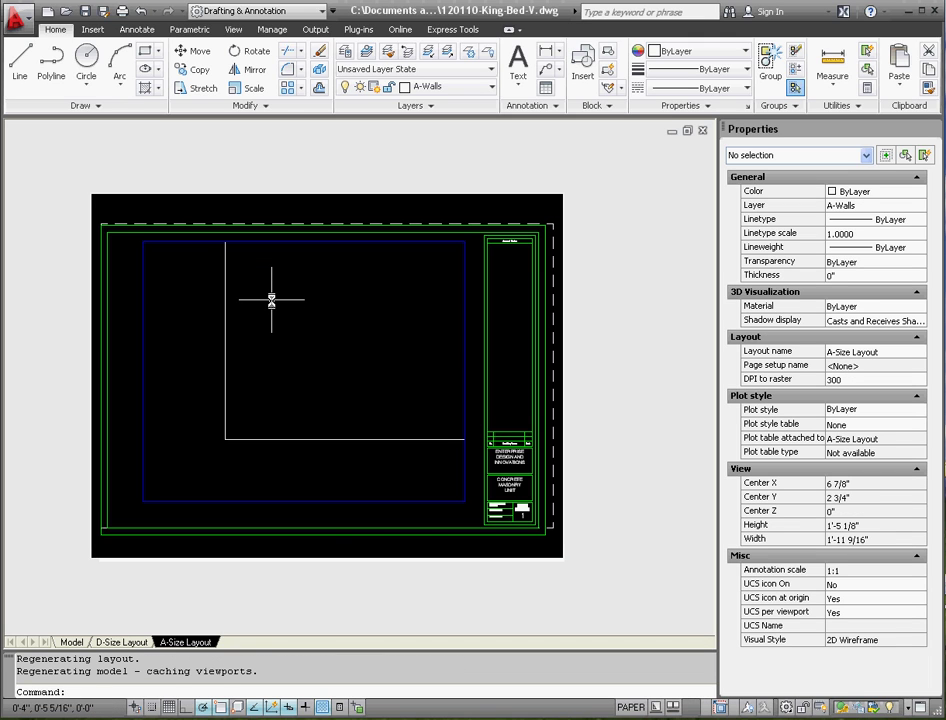
double_click(334, 475)
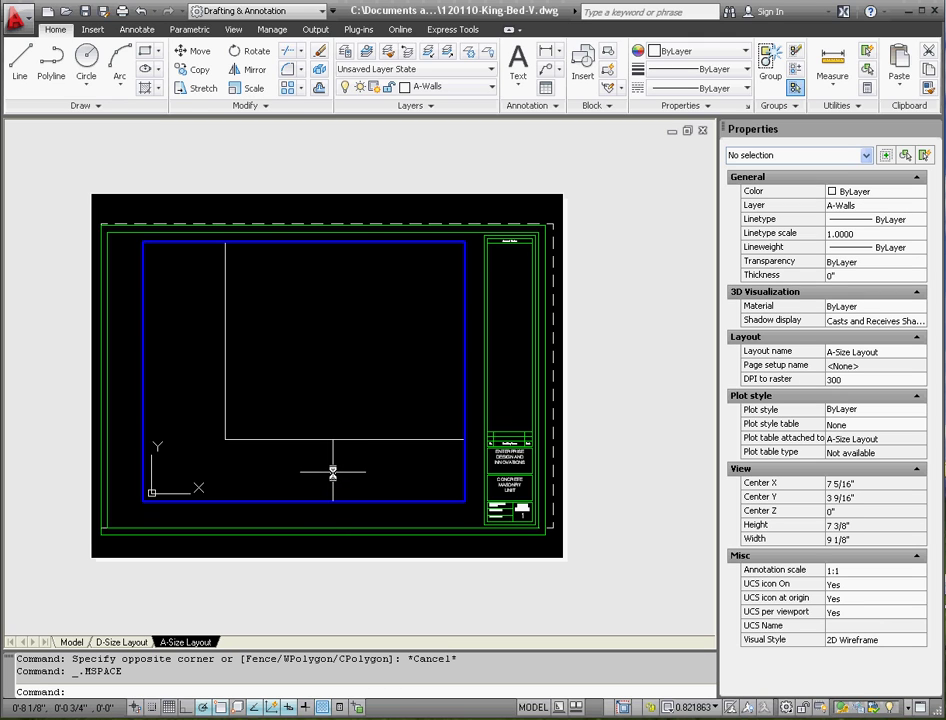
scroll(333, 471, down, 2)
scroll(333, 471, down, 6)
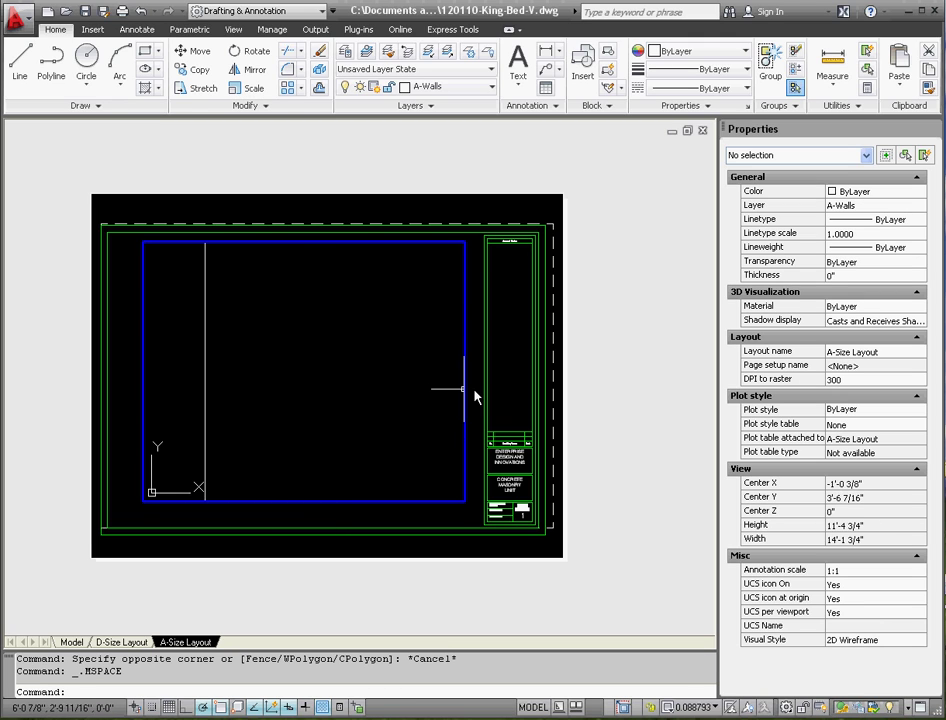
scroll(384, 404, up, 2)
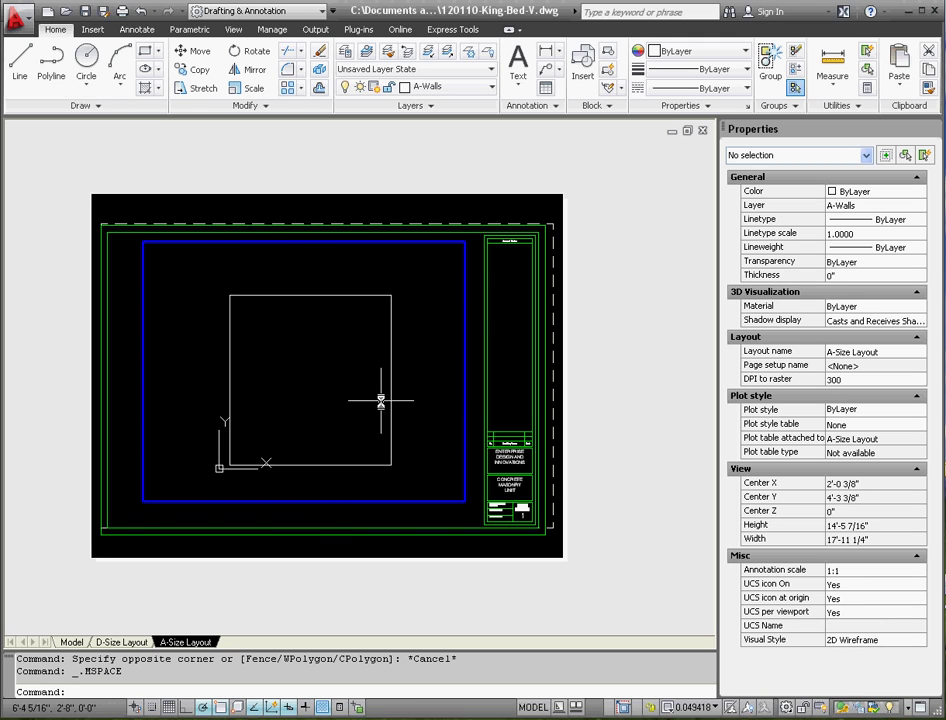
double_click(415, 517)
- Select the layout viewport rather than the title block
click(415, 517)
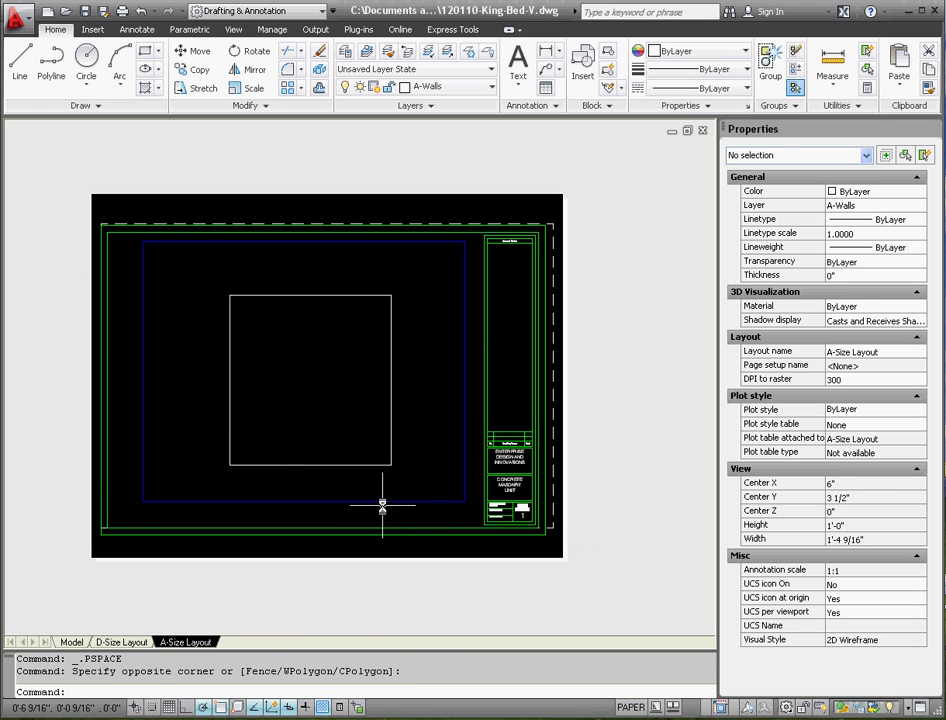
click(390, 516)
key(Escape)
key(Escape)
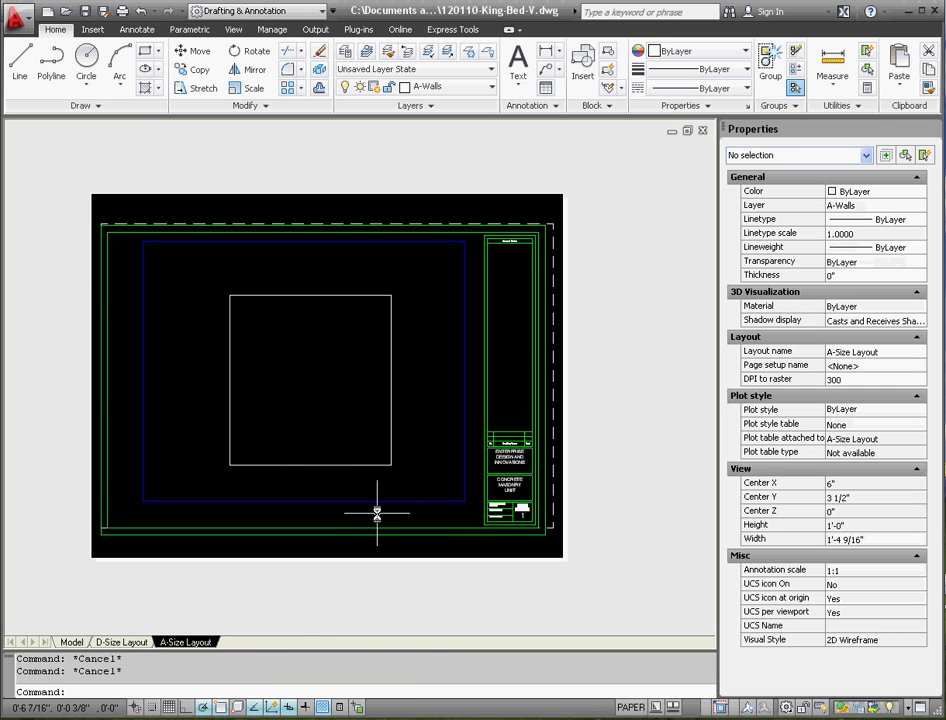
click(376, 505)
click(364, 482)
scroll(364, 477, up, 1)
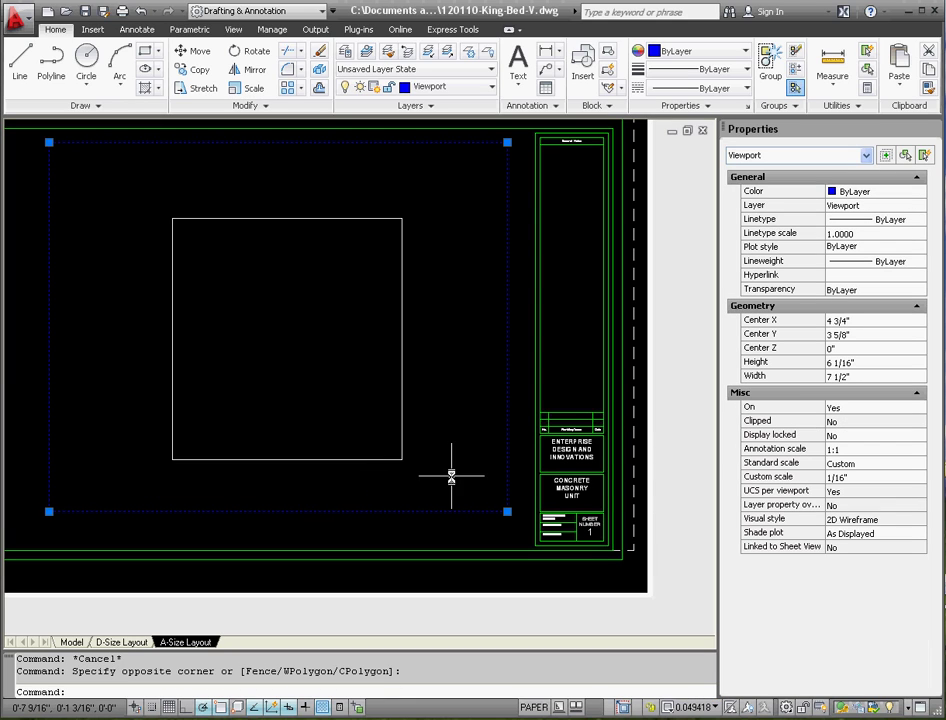
- Set the viewport's standard scale to 3/4" = 1'-0"
click(875, 465)
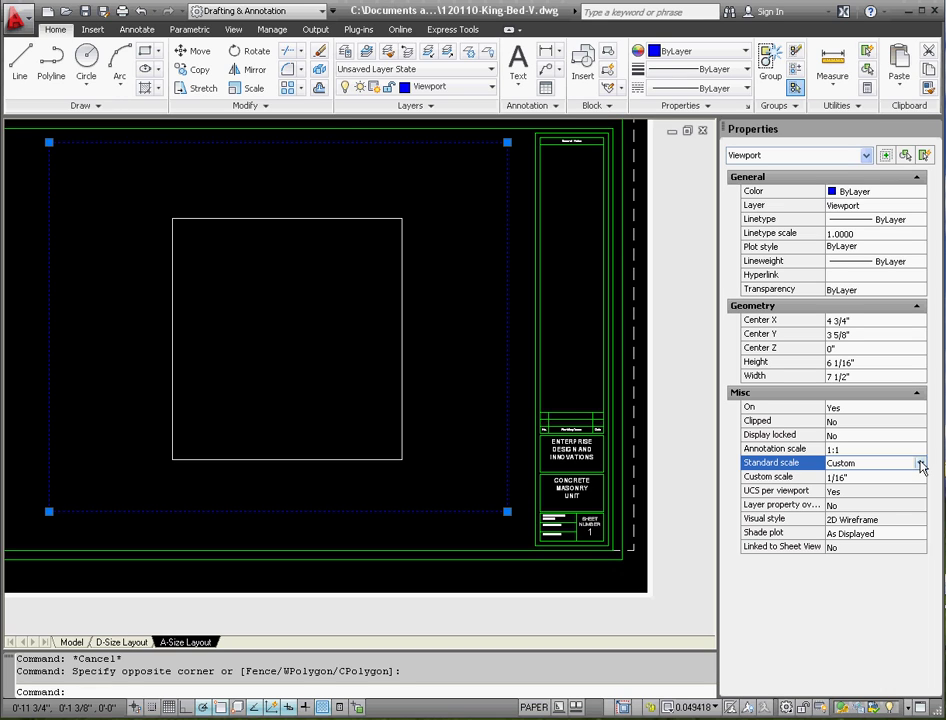
click(905, 465)
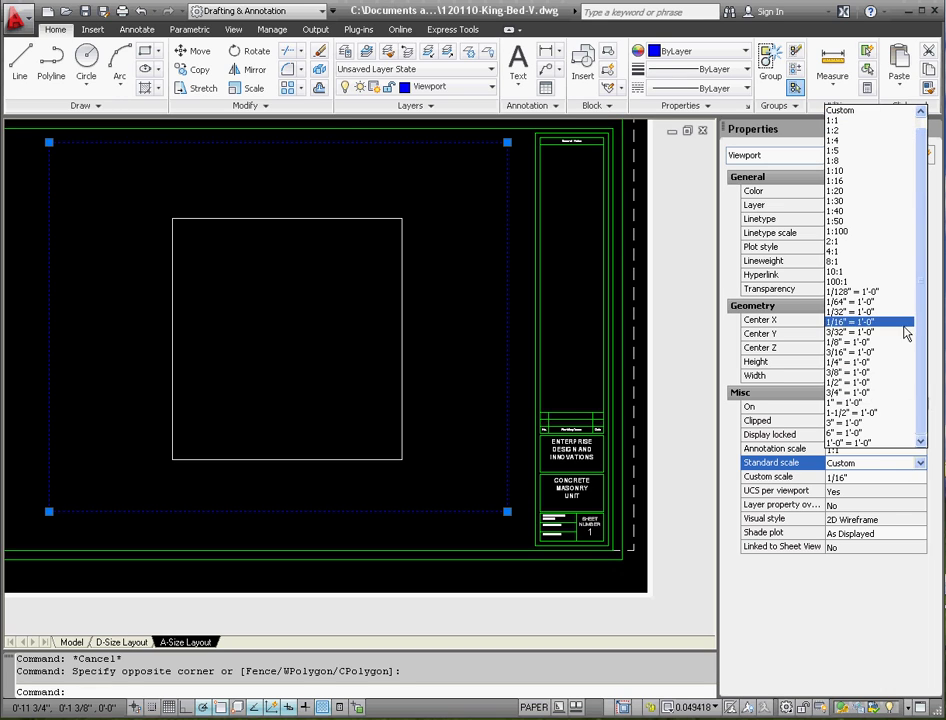
click(860, 402)
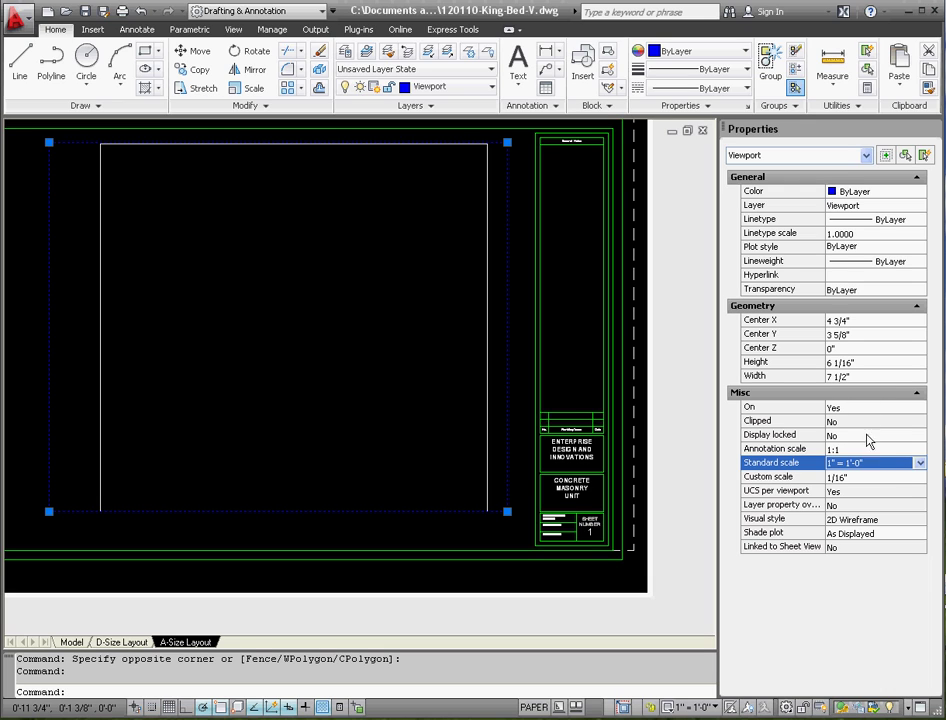
click(920, 465)
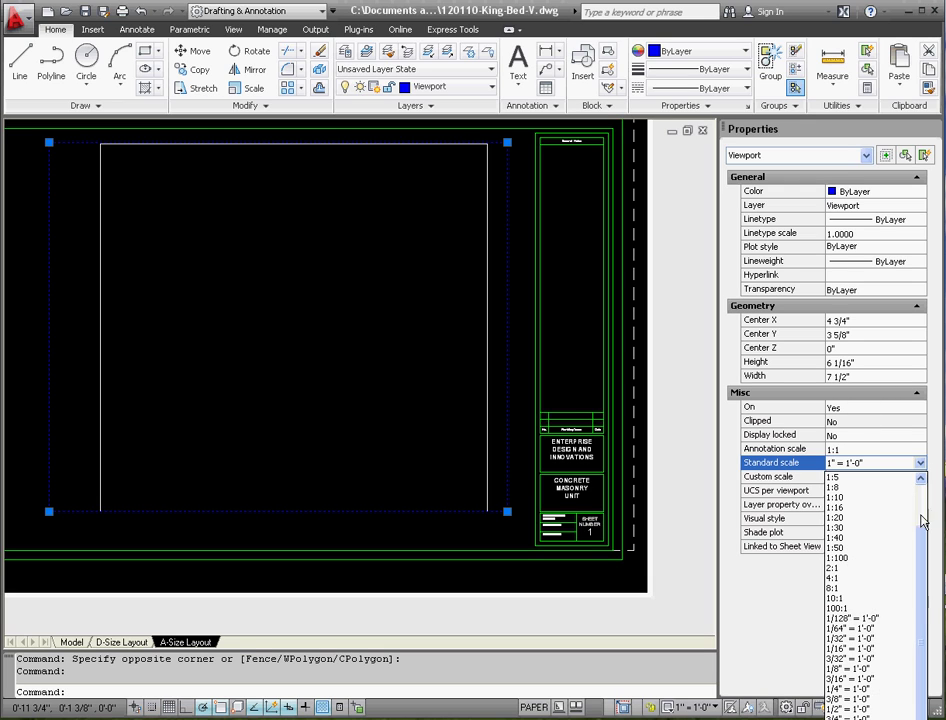
click(870, 710)
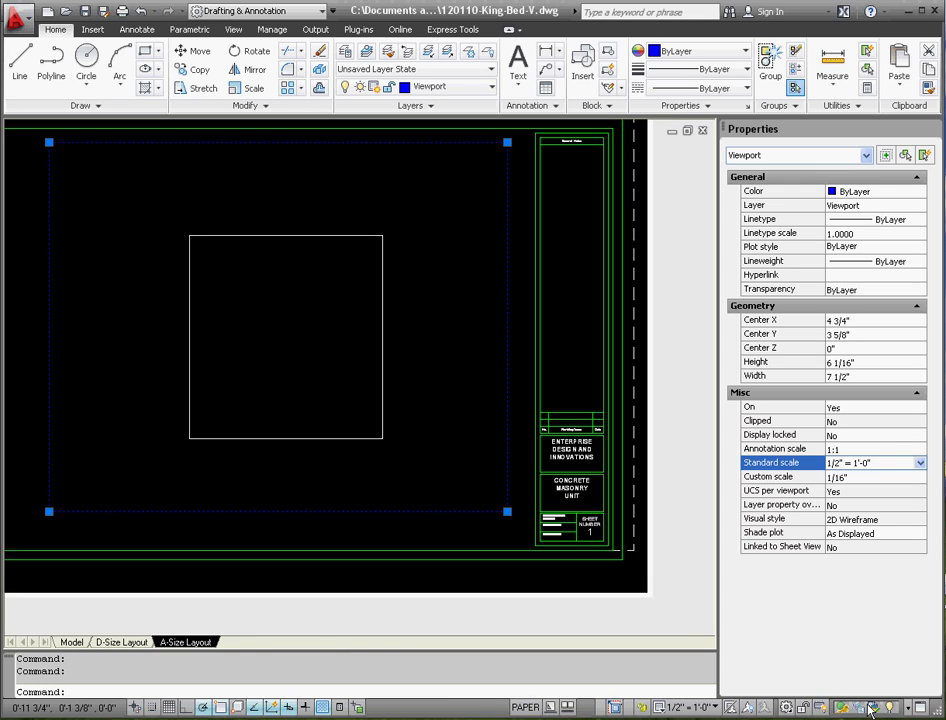
click(920, 464)
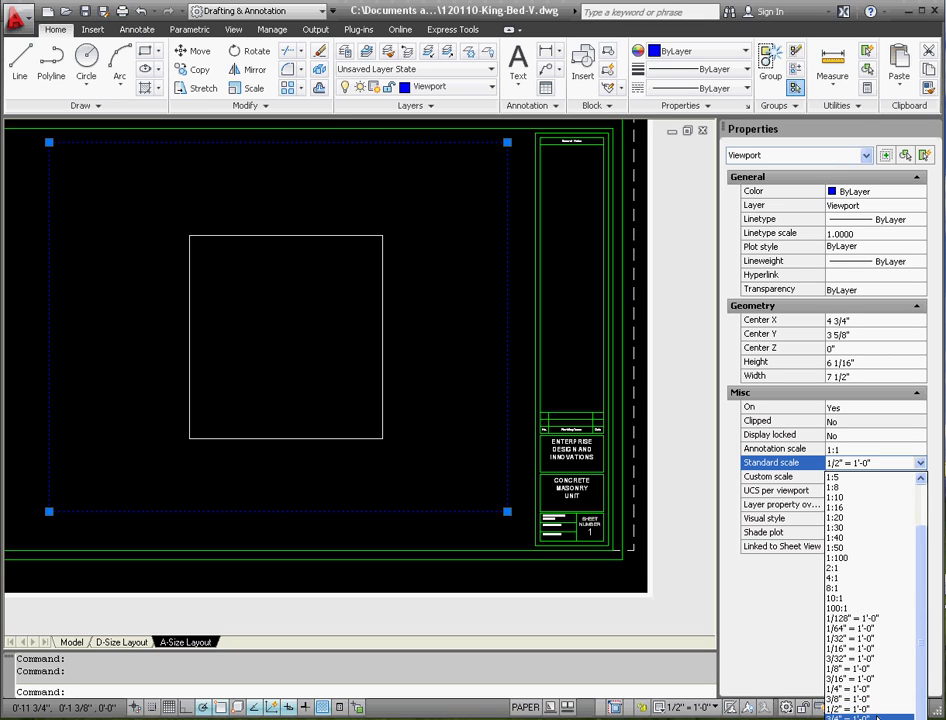
click(875, 716)
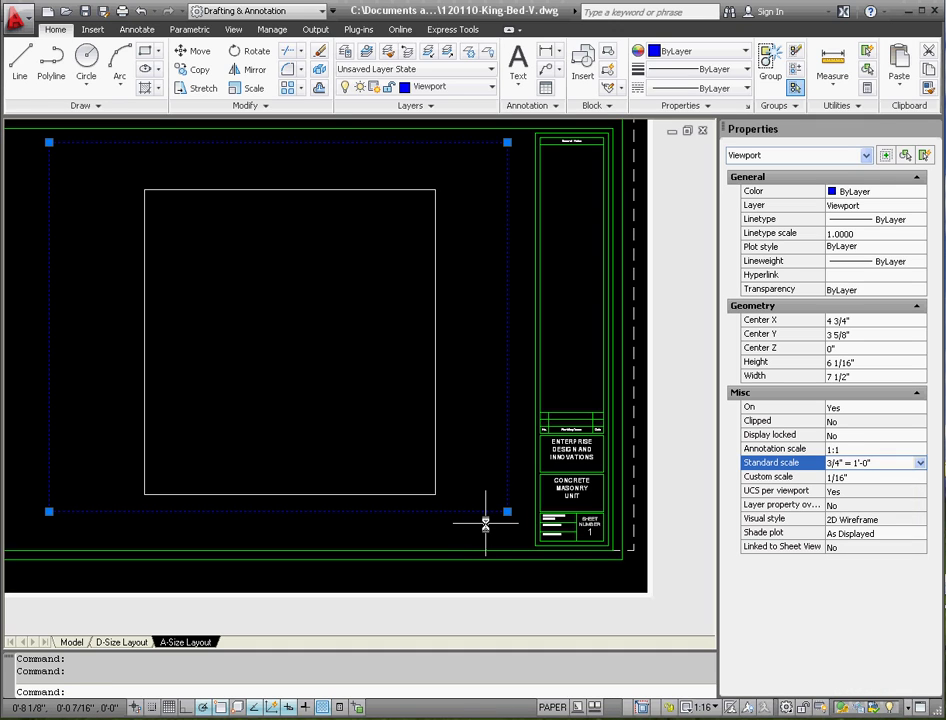
- Set the viewport's Display locked property to Yes
click(844, 436)
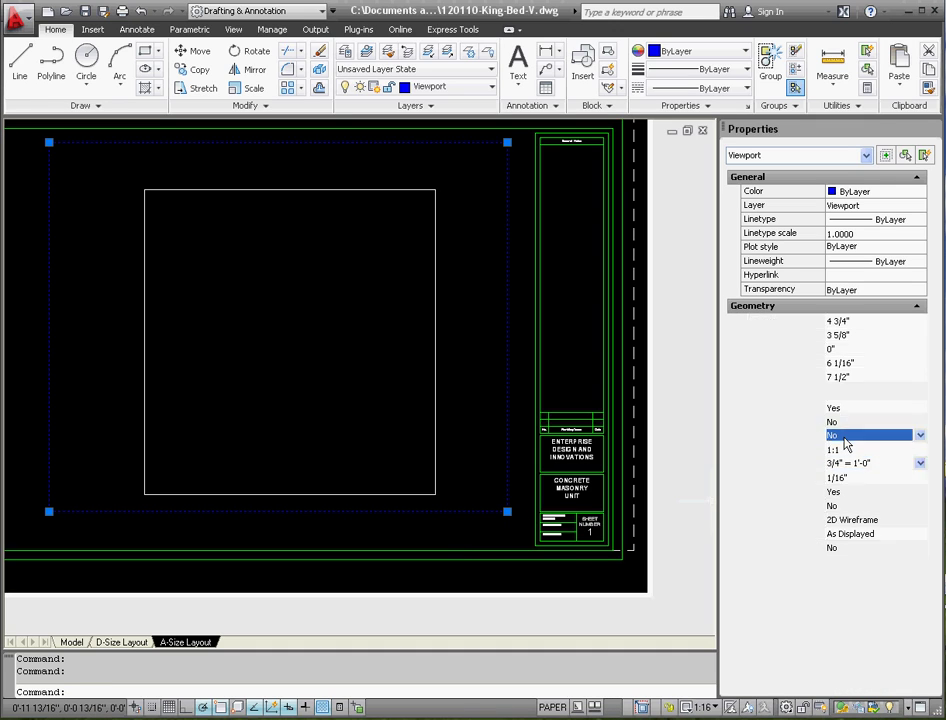
click(844, 446)
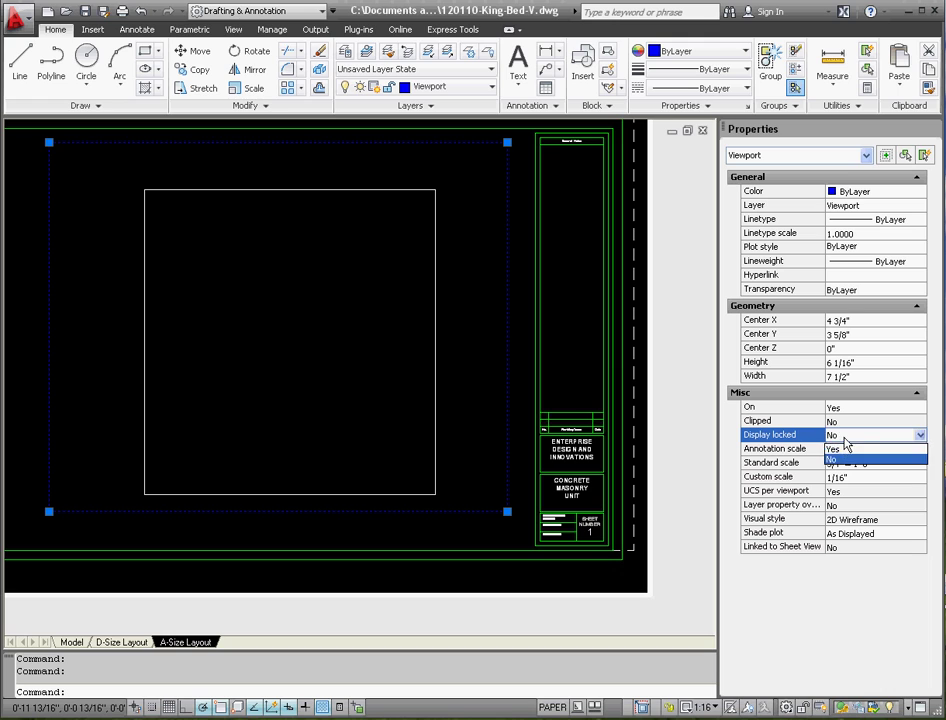
click(842, 451)
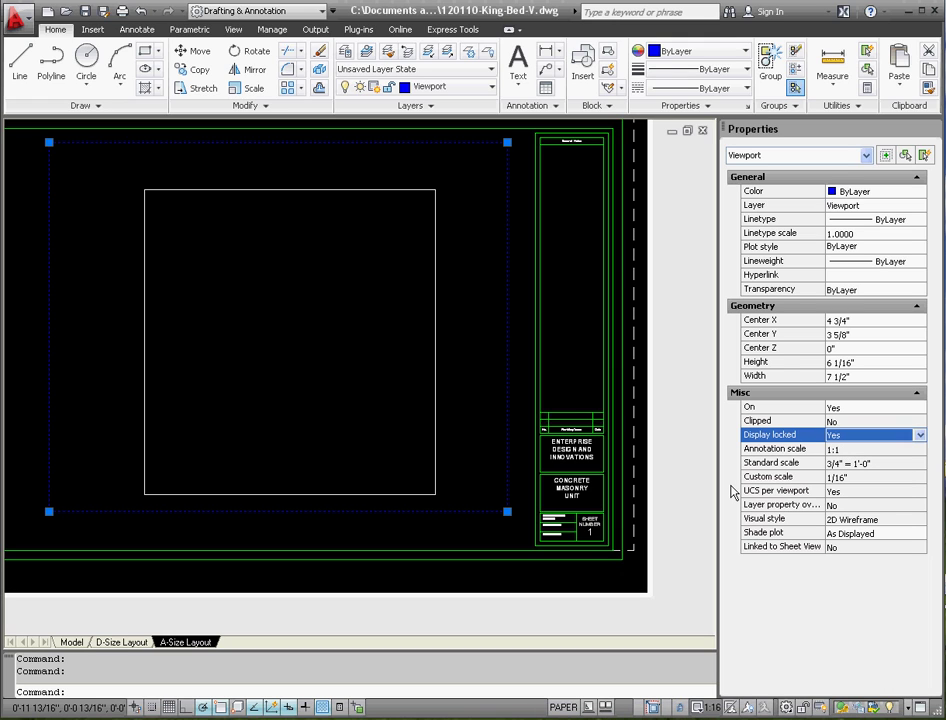
click(501, 518)
click(497, 530)
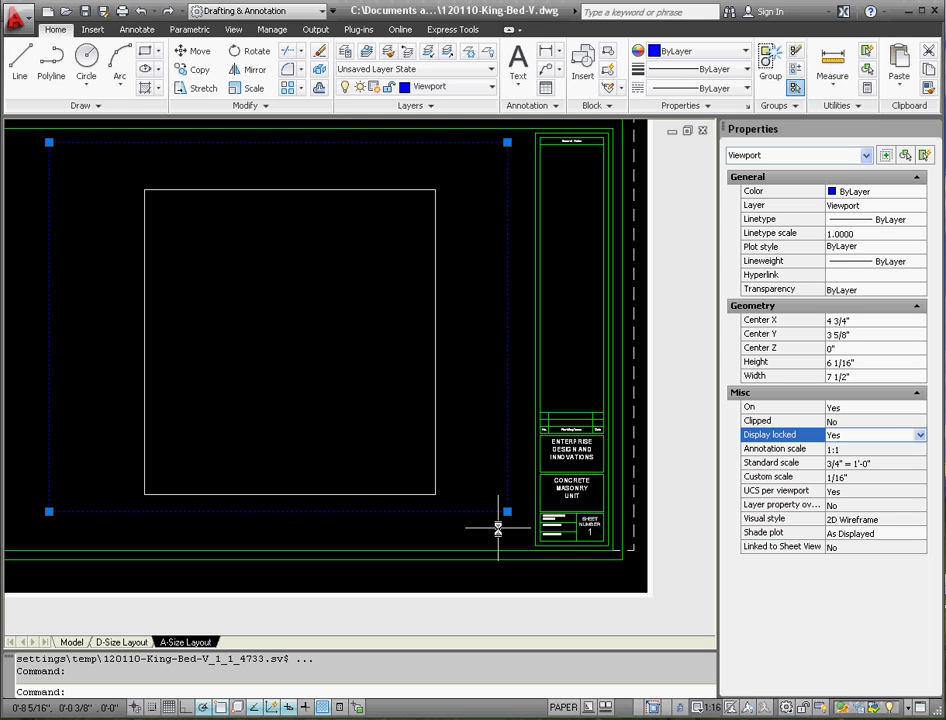
- Reselect the viewport to check its settings, then return to model space
key(Escape)
key(Escape)
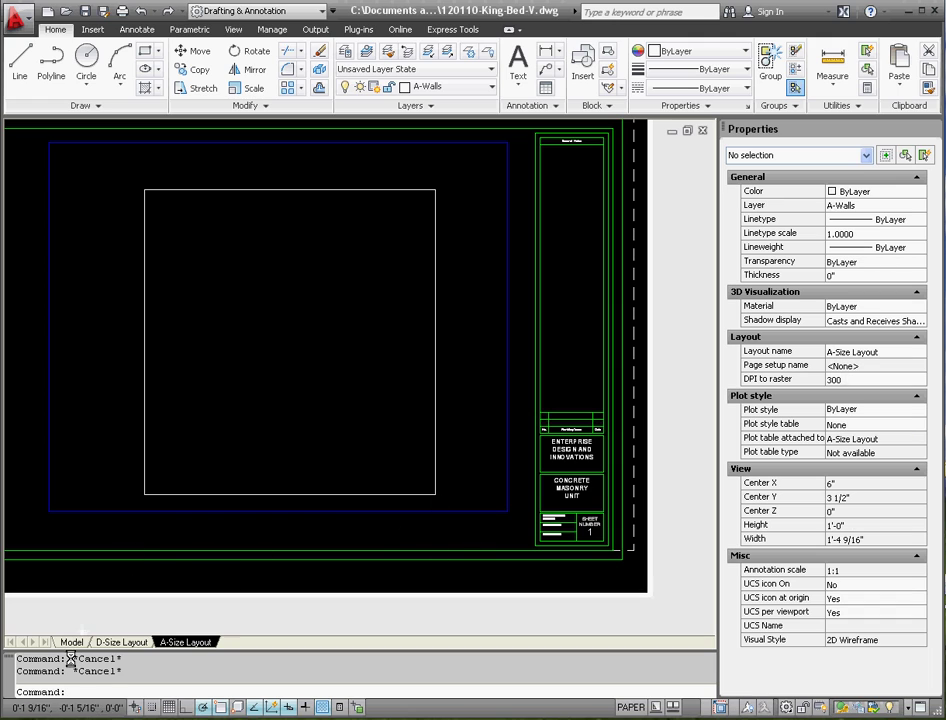
click(186, 506)
click(186, 509)
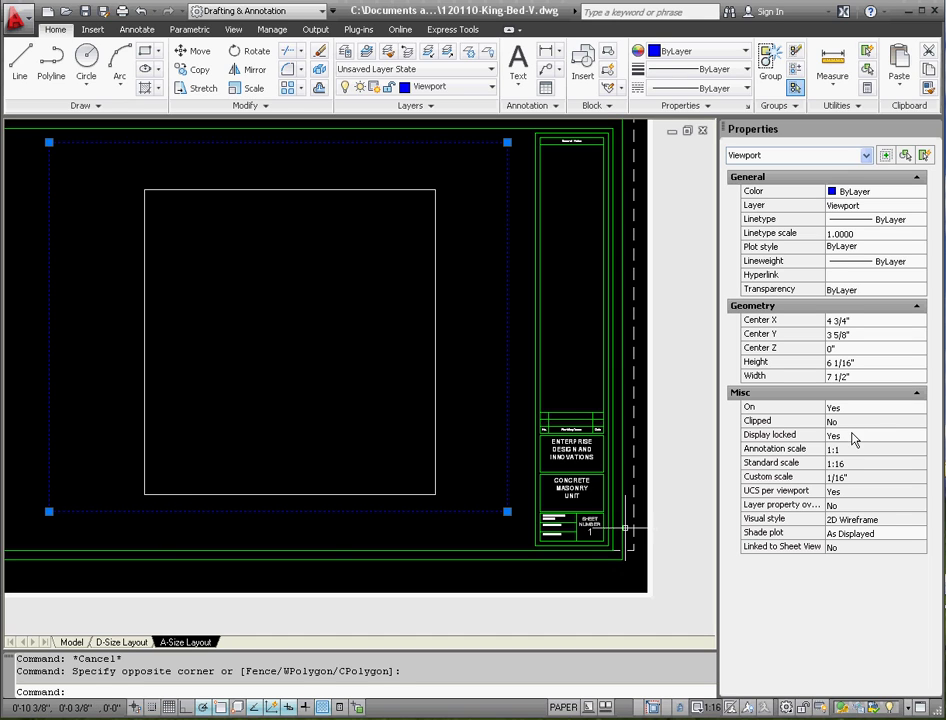
click(72, 641)
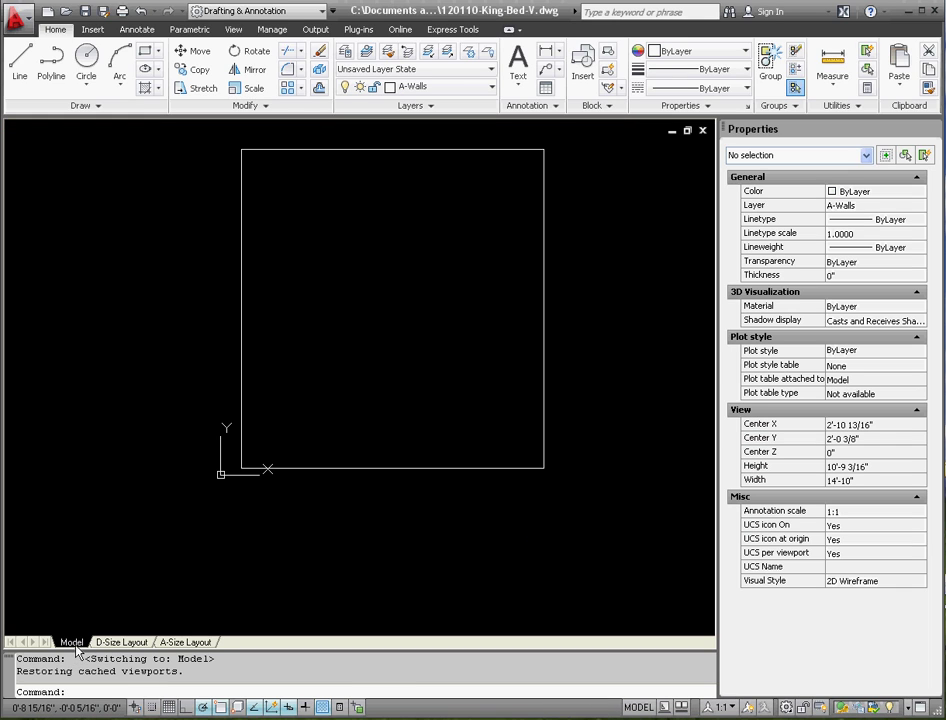
- Change the Standard dimension style's overall scale to 16 and close the style manager
click(138, 30)
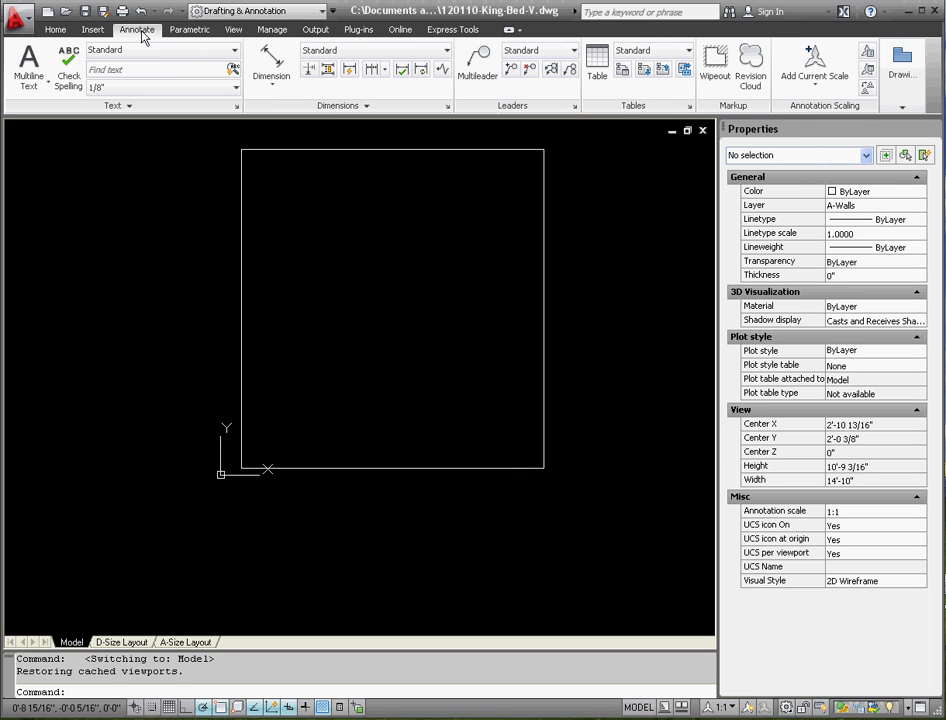
click(448, 107)
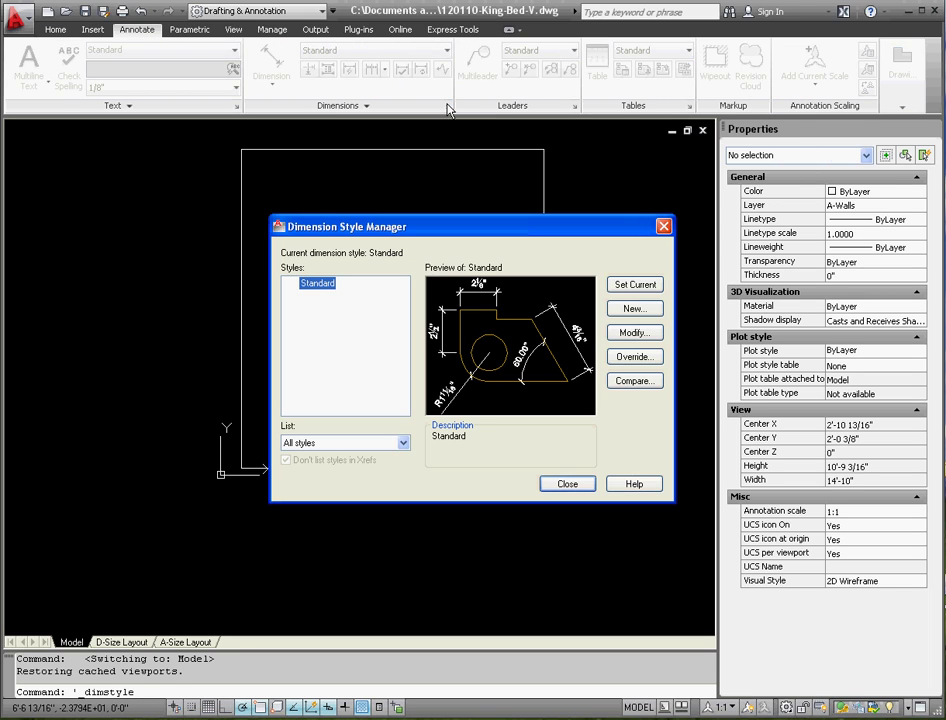
click(632, 336)
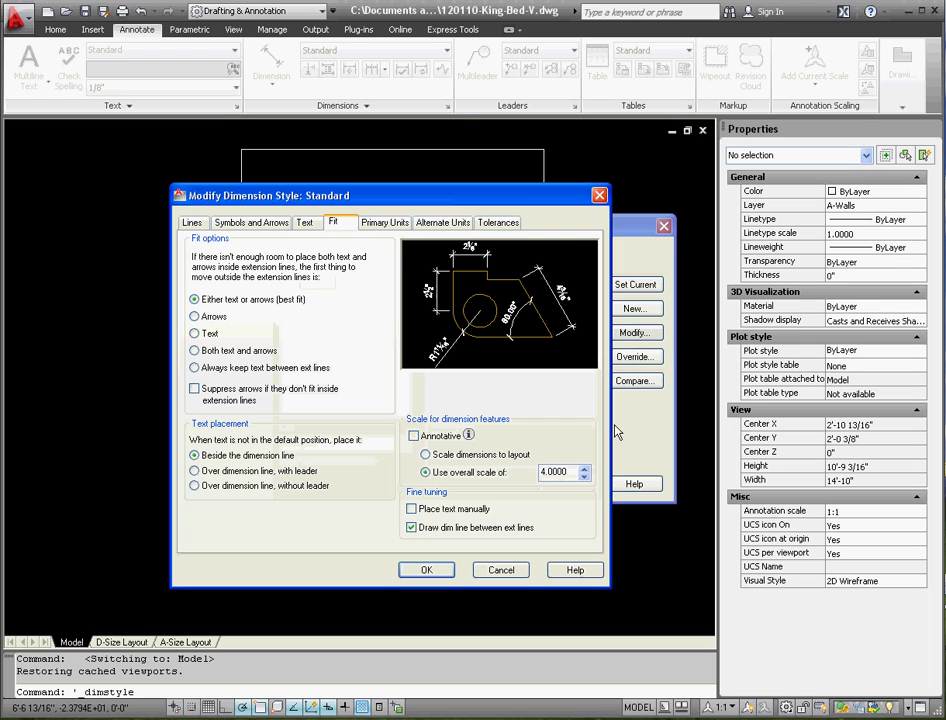
double_click(574, 473)
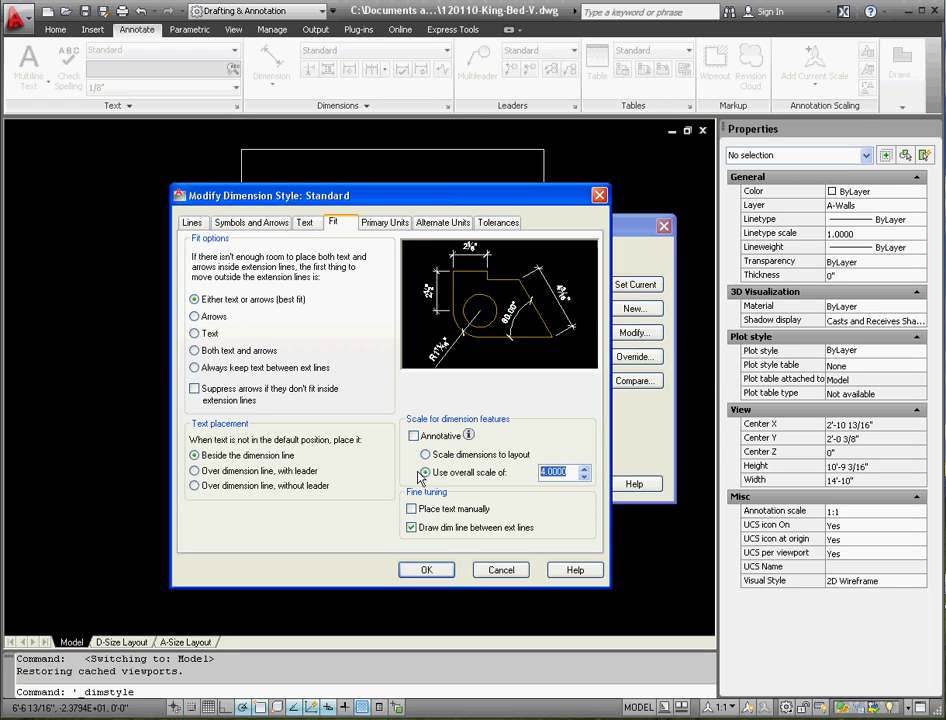
text(16)
click(426, 569)
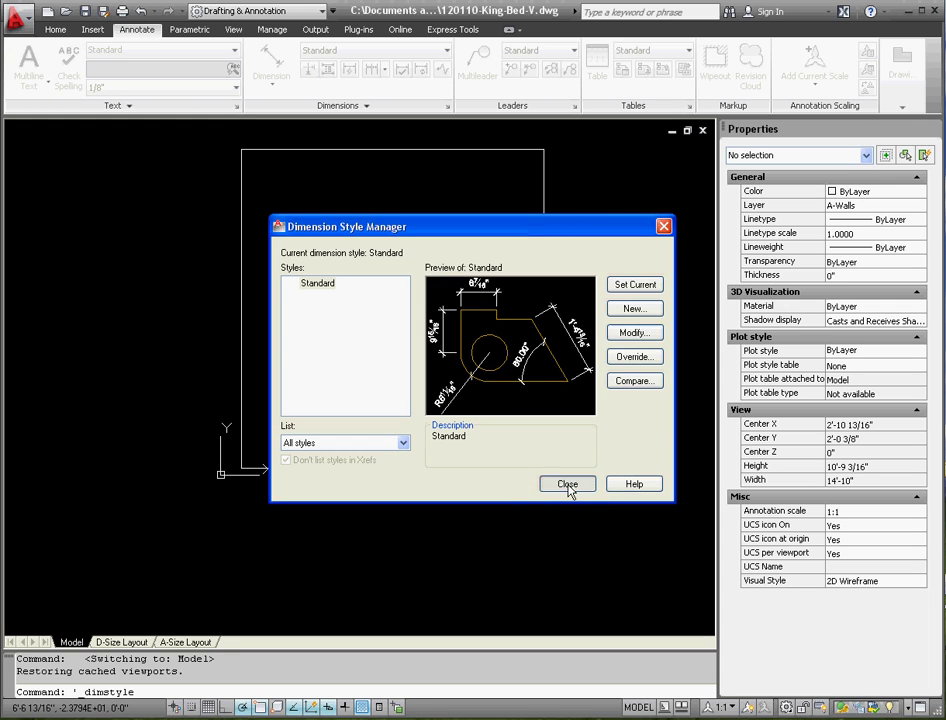
click(567, 484)
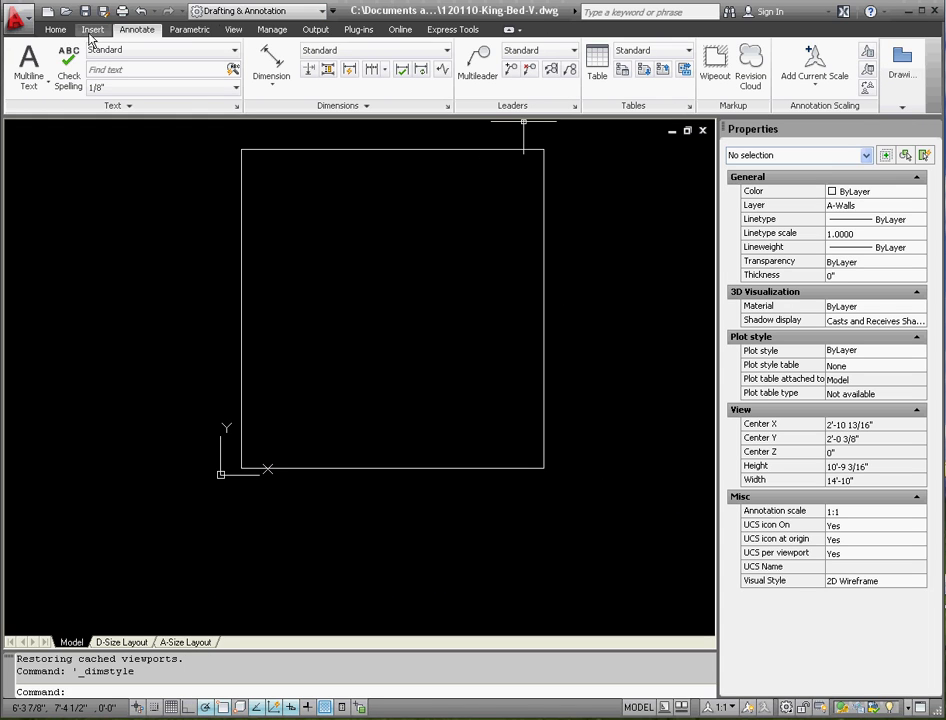
- Make Dimension the current layer and dimension the bed's bottom edge at 6'-4"
click(55, 29)
click(390, 90)
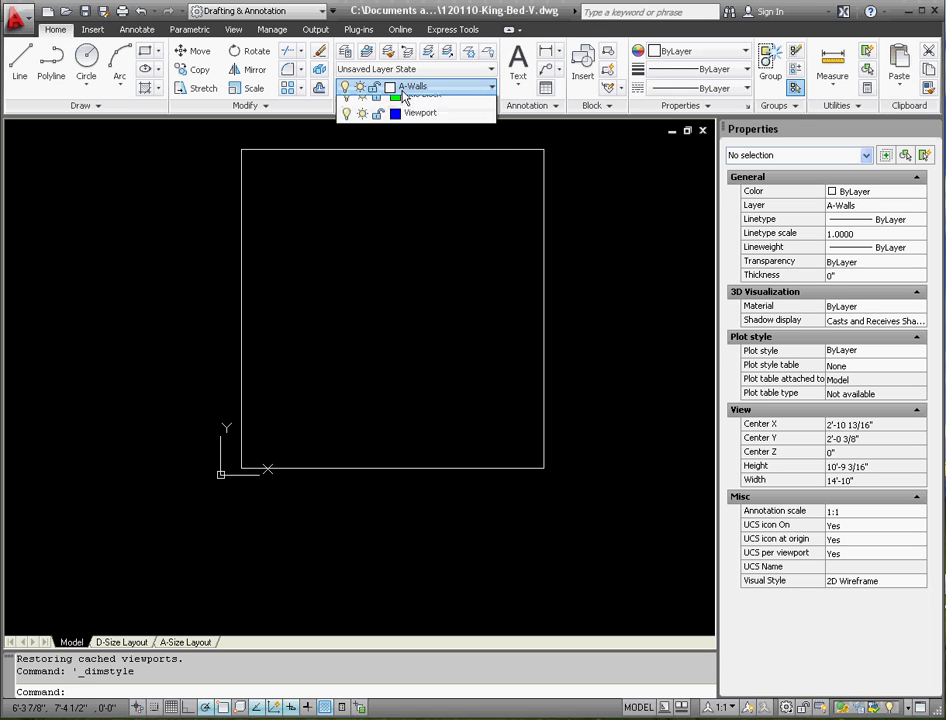
click(467, 155)
click(550, 64)
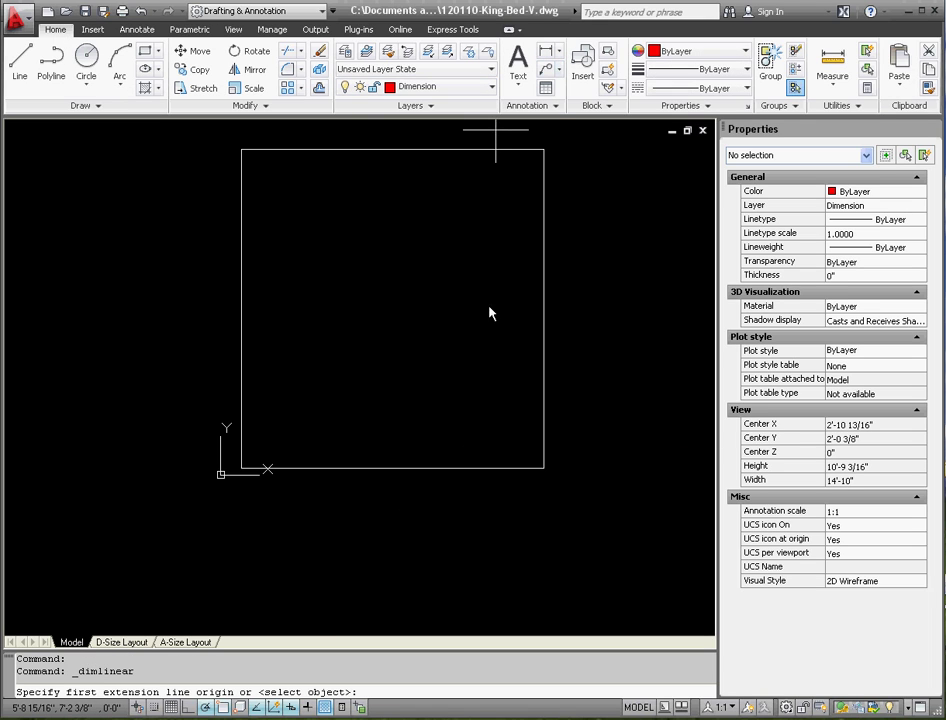
click(241, 468)
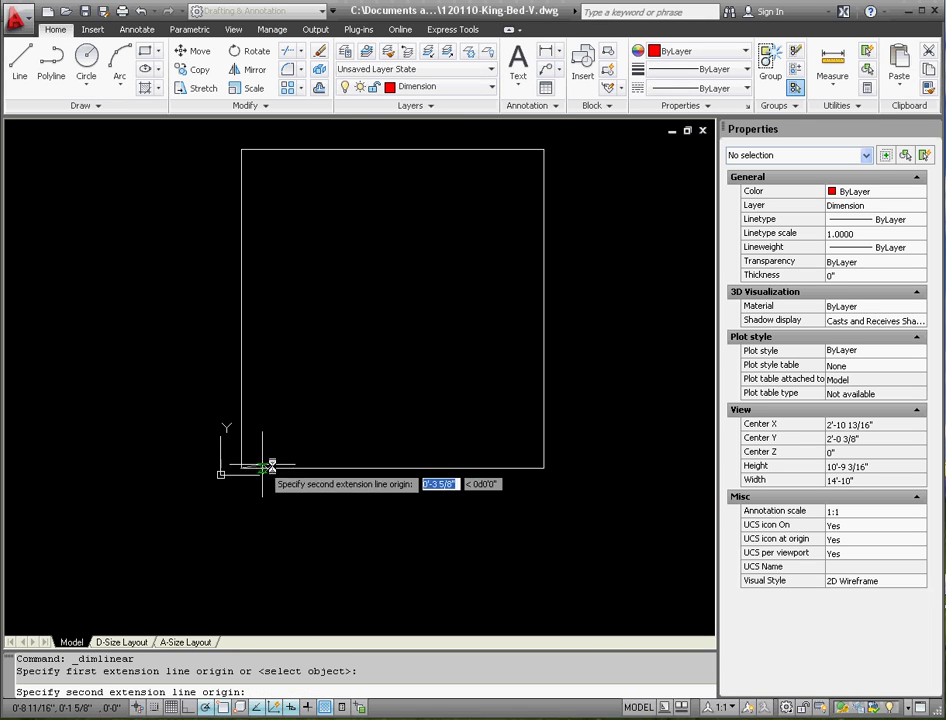
click(543, 468)
click(534, 497)
- Add the 6'-8" linear dimension along the bed's right side
key(Return)
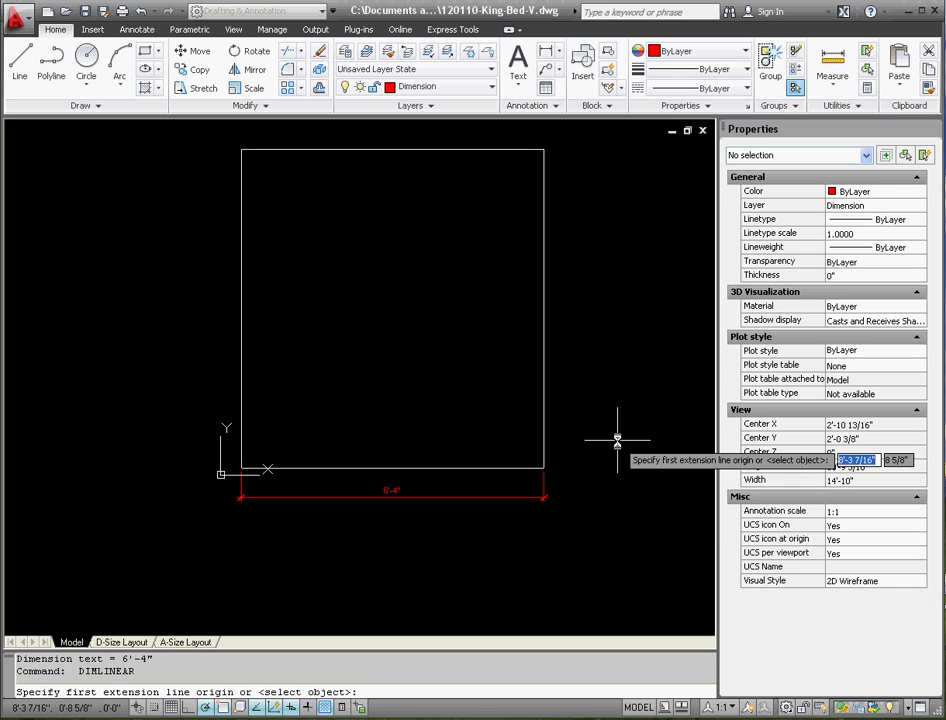
click(543, 150)
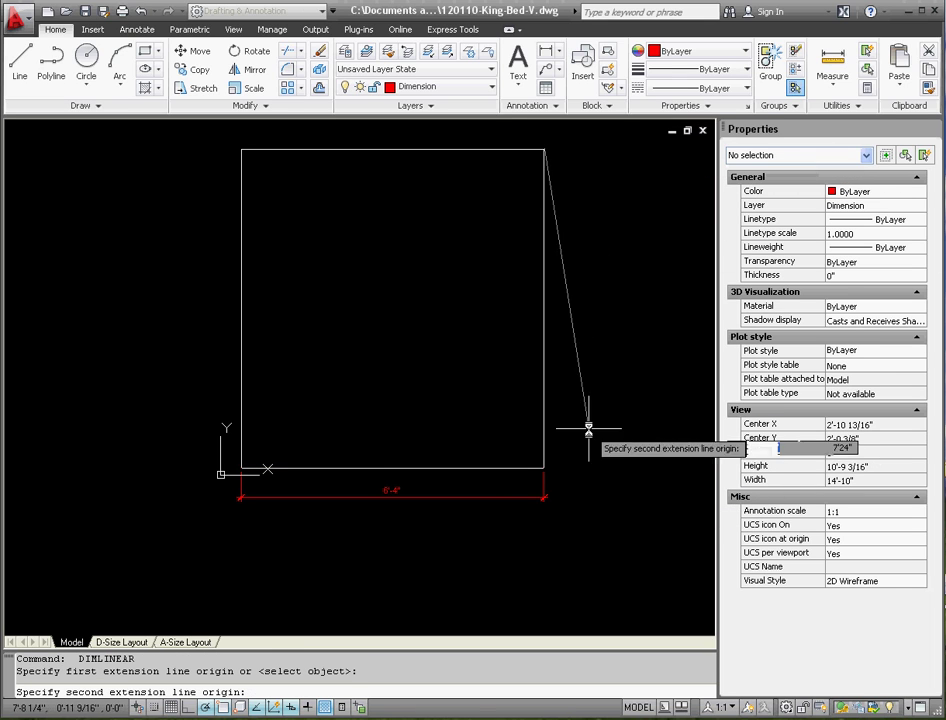
click(548, 467)
click(578, 418)
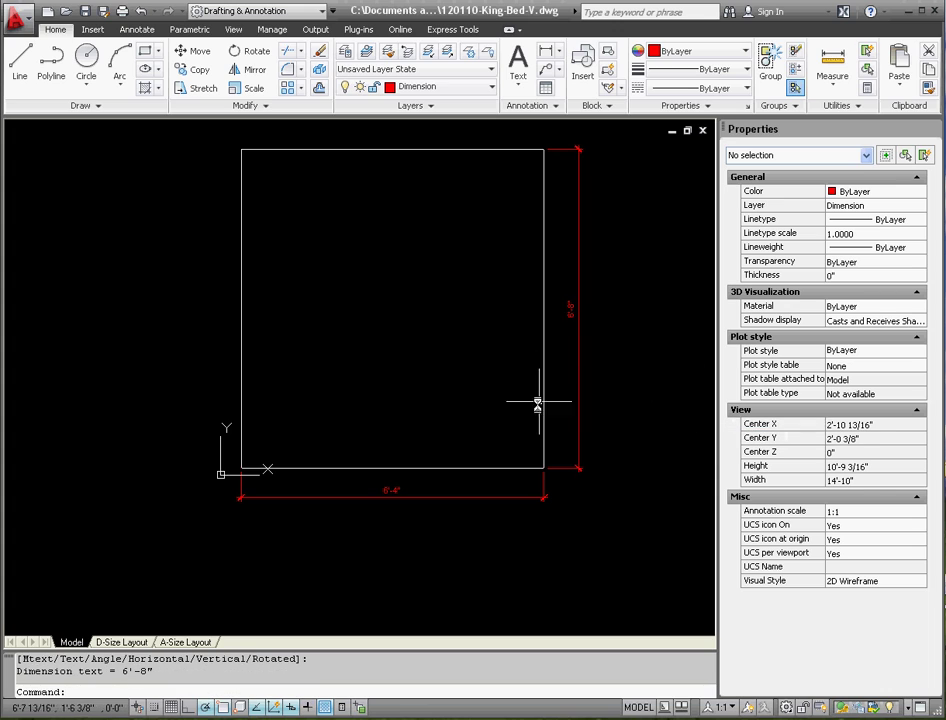
scroll(545, 385, down, 1)
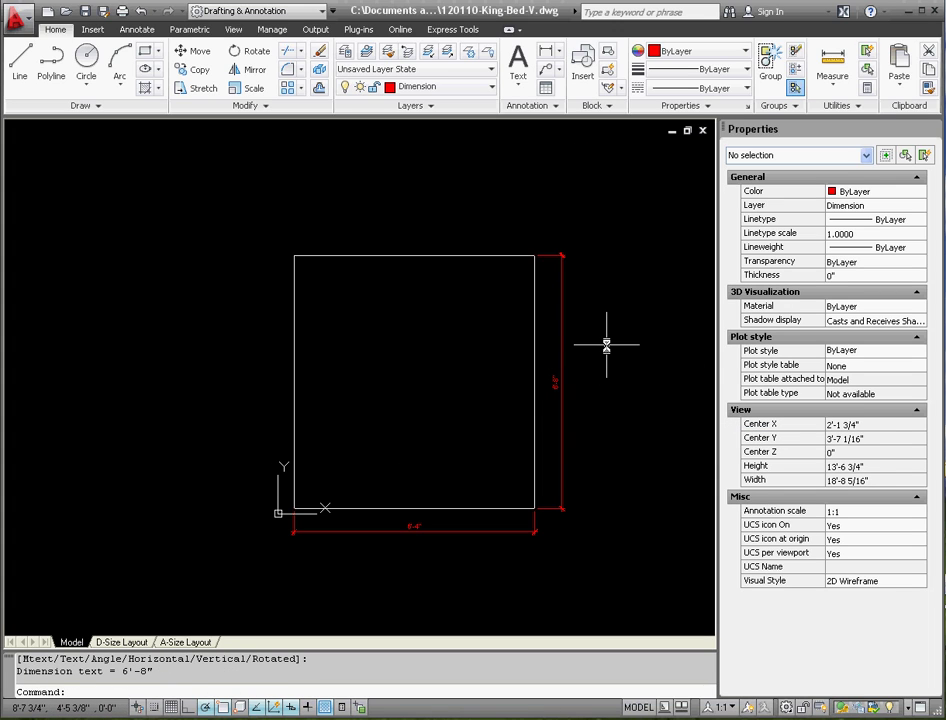
- Draw a line along the bed's top edge from corner to corner
click(19, 60)
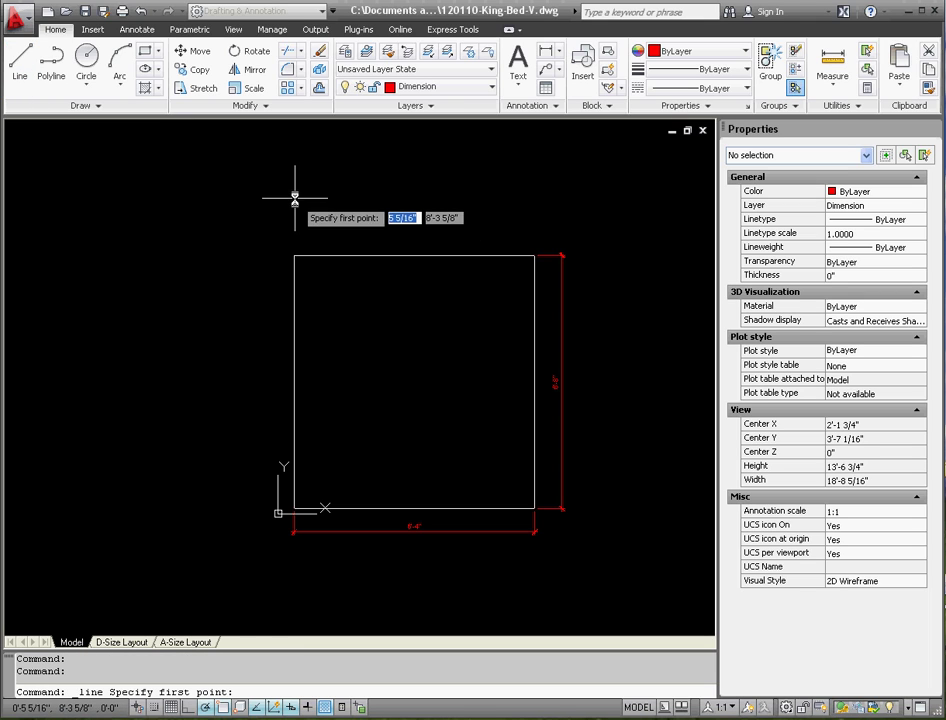
click(294, 255)
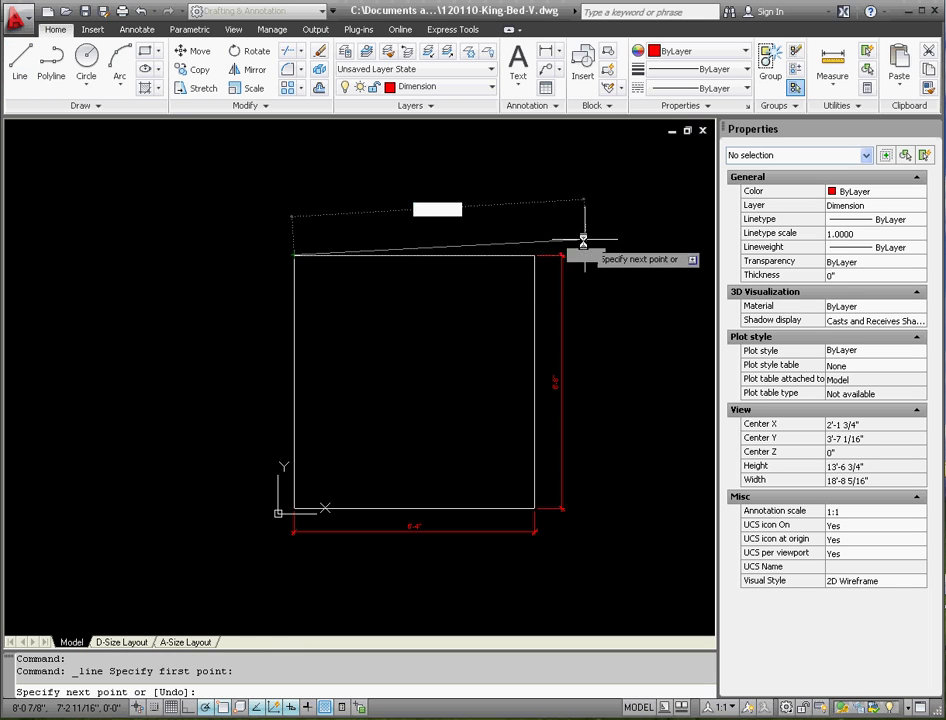
click(534, 255)
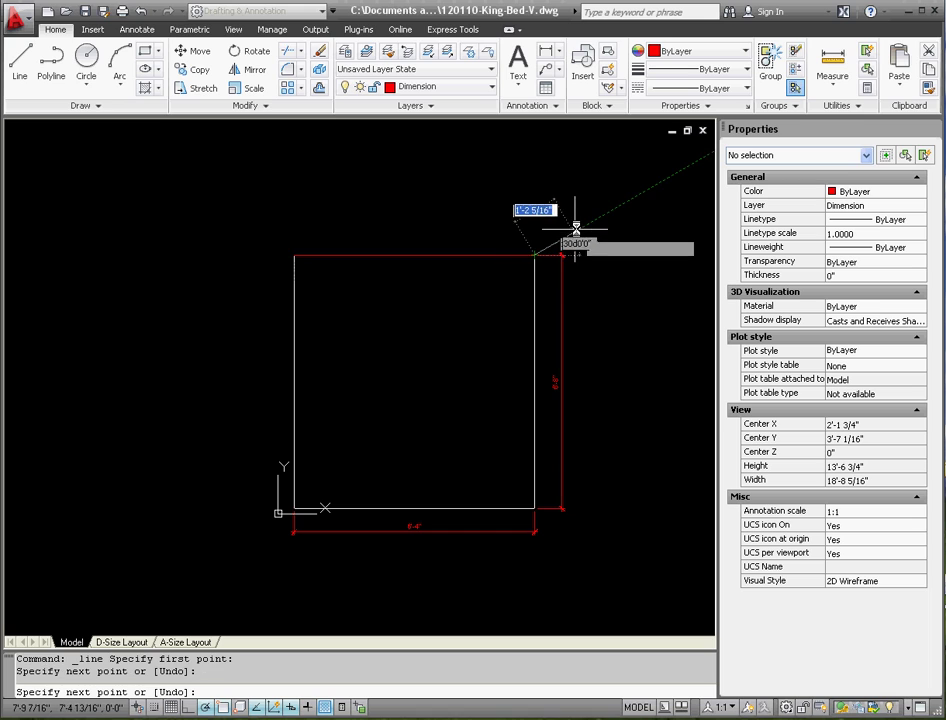
key(Escape)
key(Escape)
key(Escape)
scroll(371, 220, up, 2)
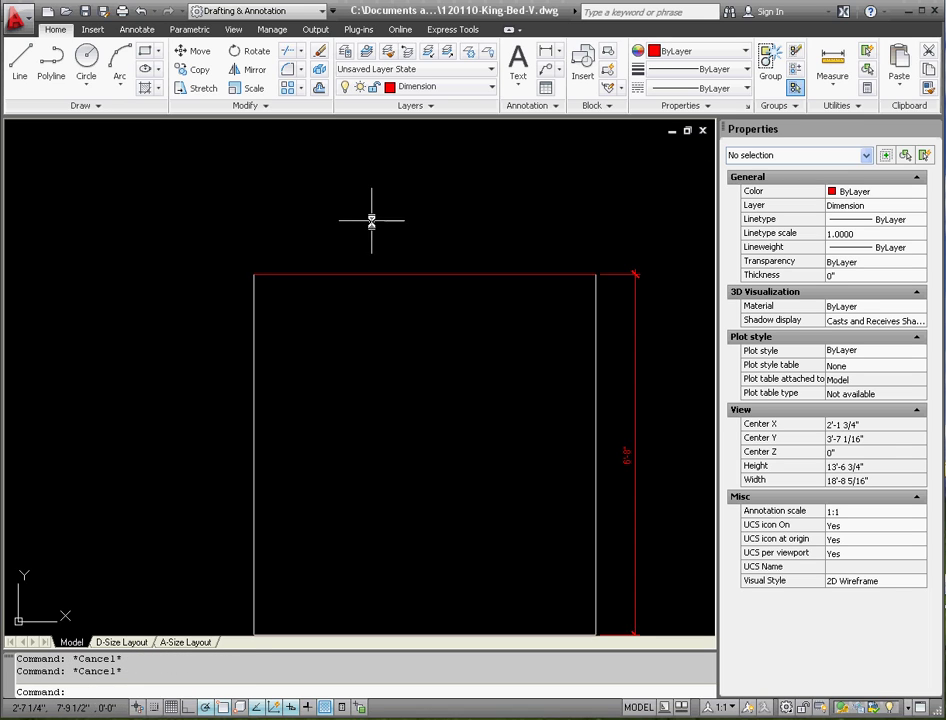
scroll(355, 230, down, 1)
scroll(346, 238, up, 2)
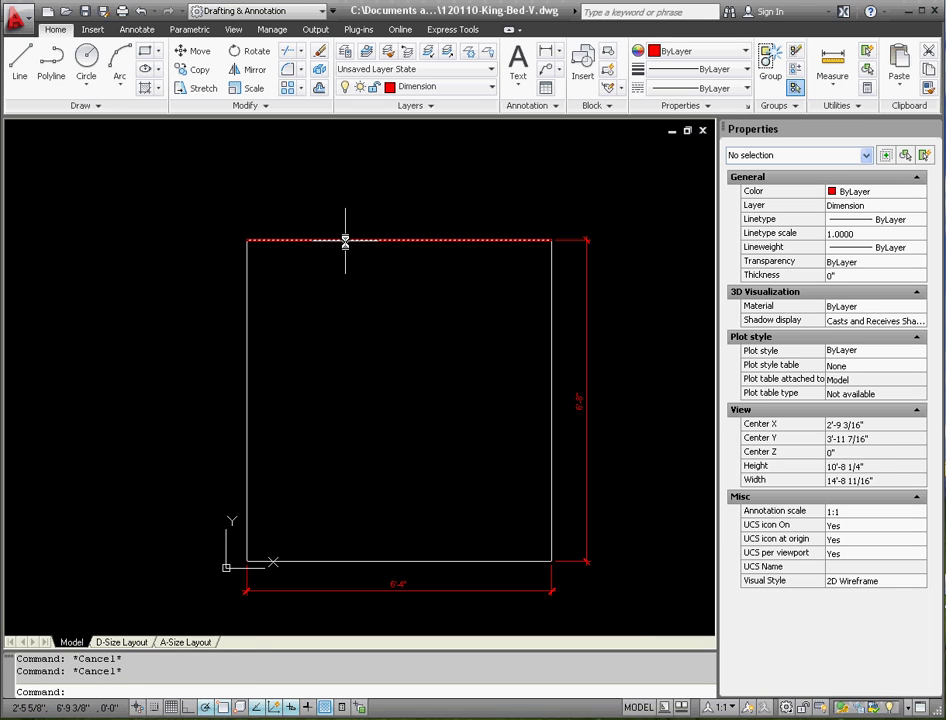
- Move the top line 2 inches down to form the headboard
click(345, 240)
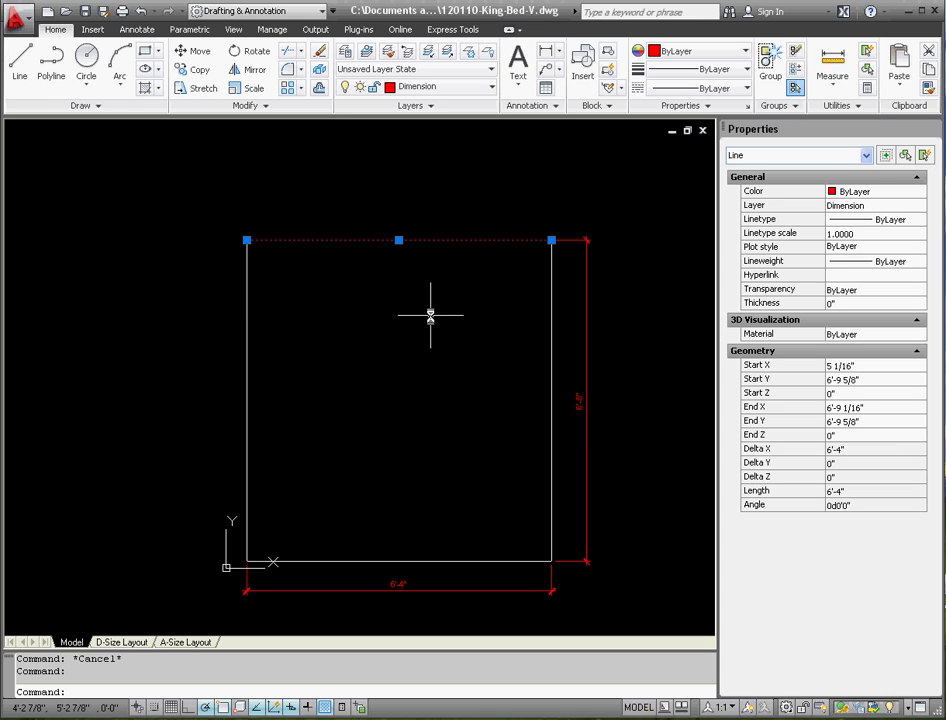
click(193, 50)
click(358, 354)
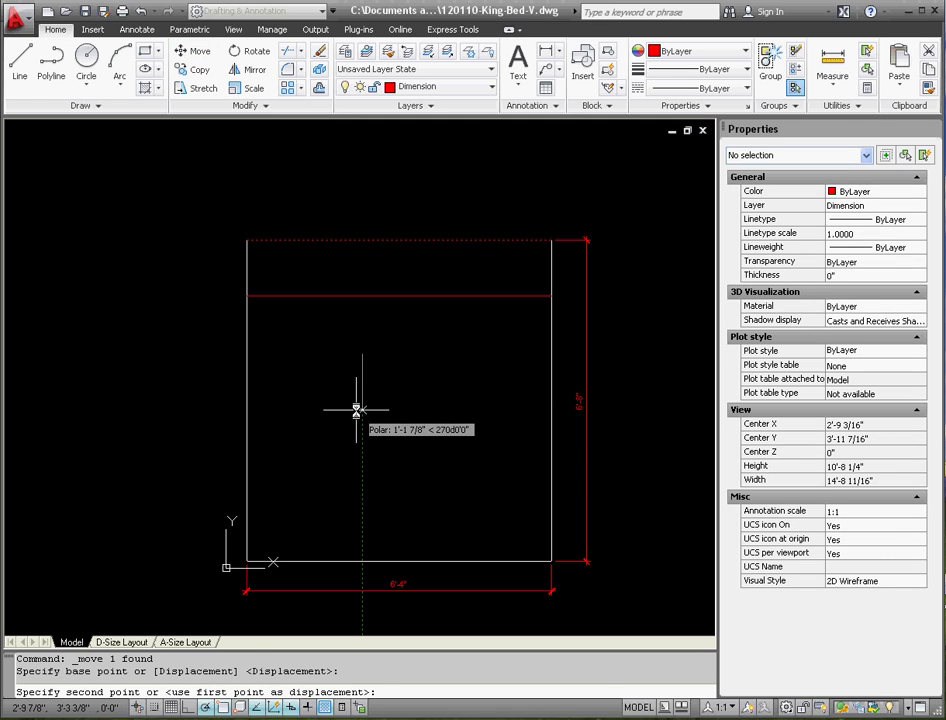
text(2)
key(Return)
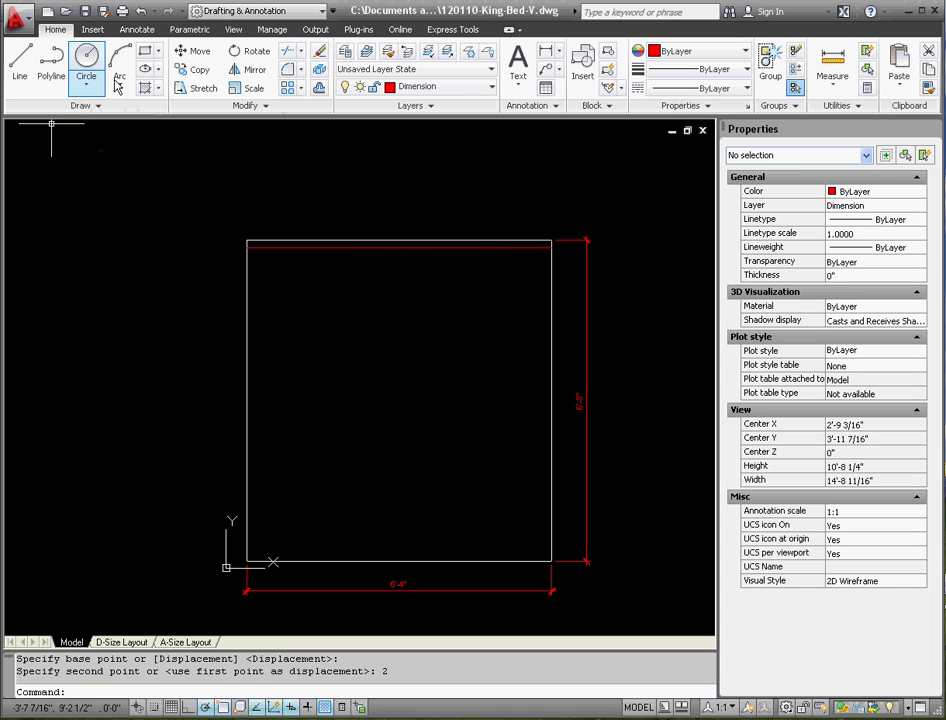
- Draw a 22 by 16 inch pillow rectangle
click(145, 50)
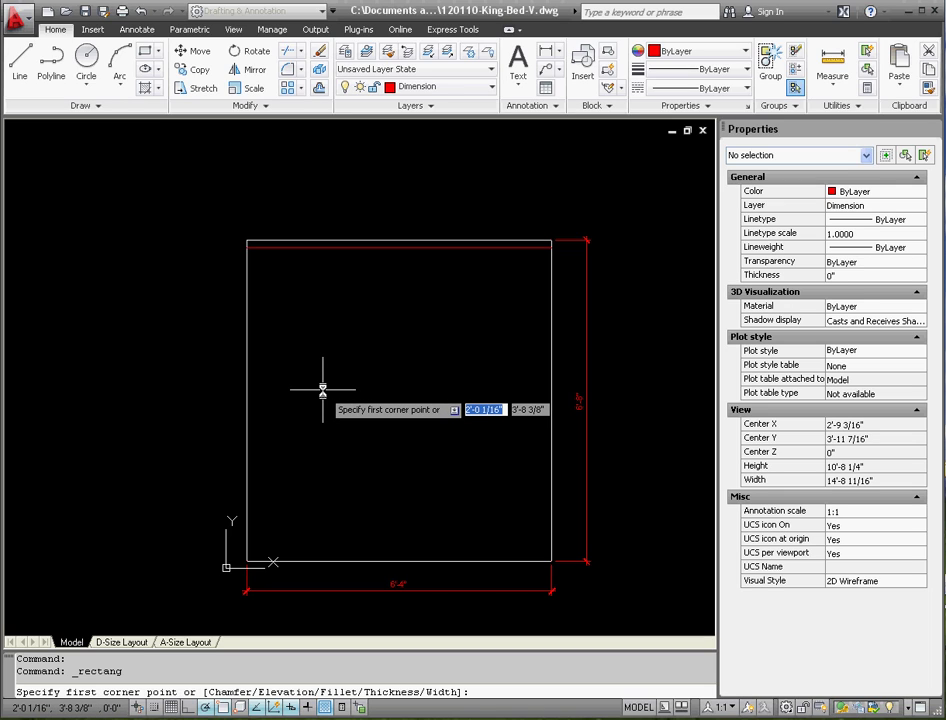
click(309, 389)
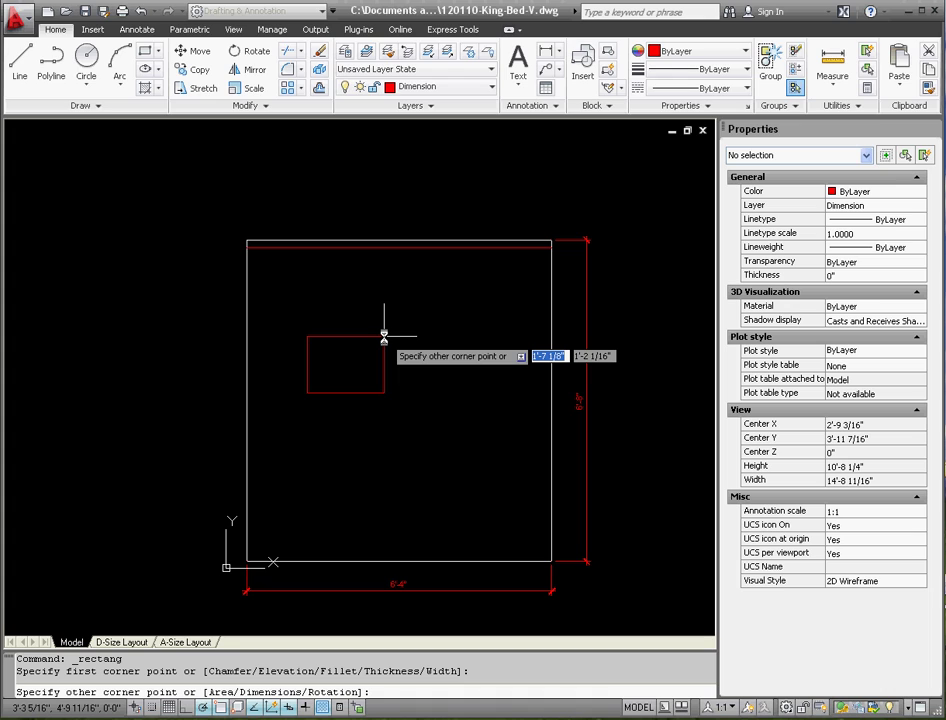
text(22)
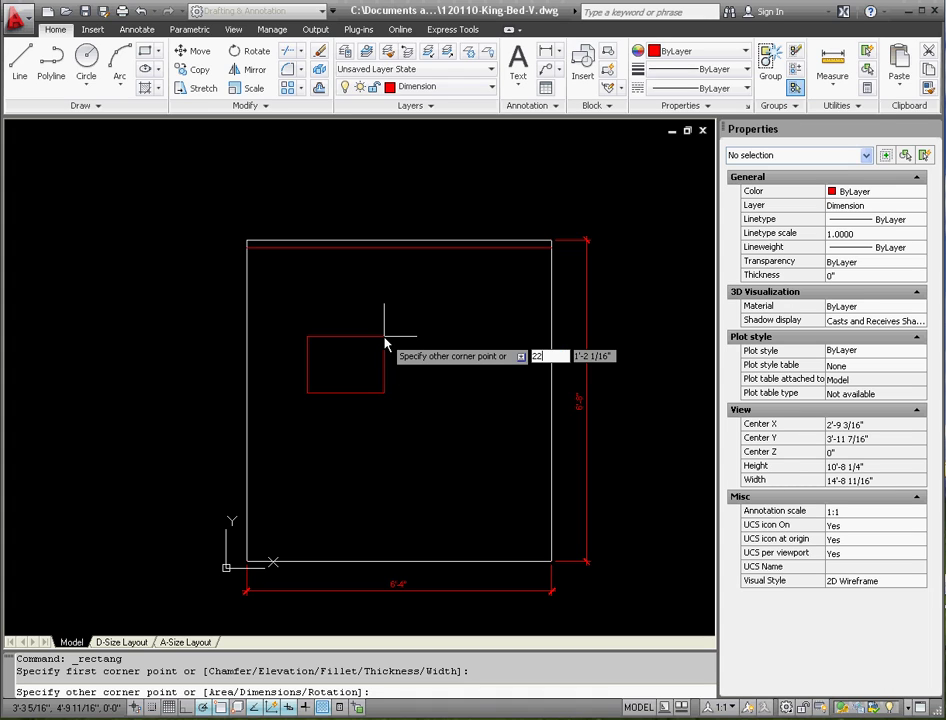
key(Tab)
text(16)
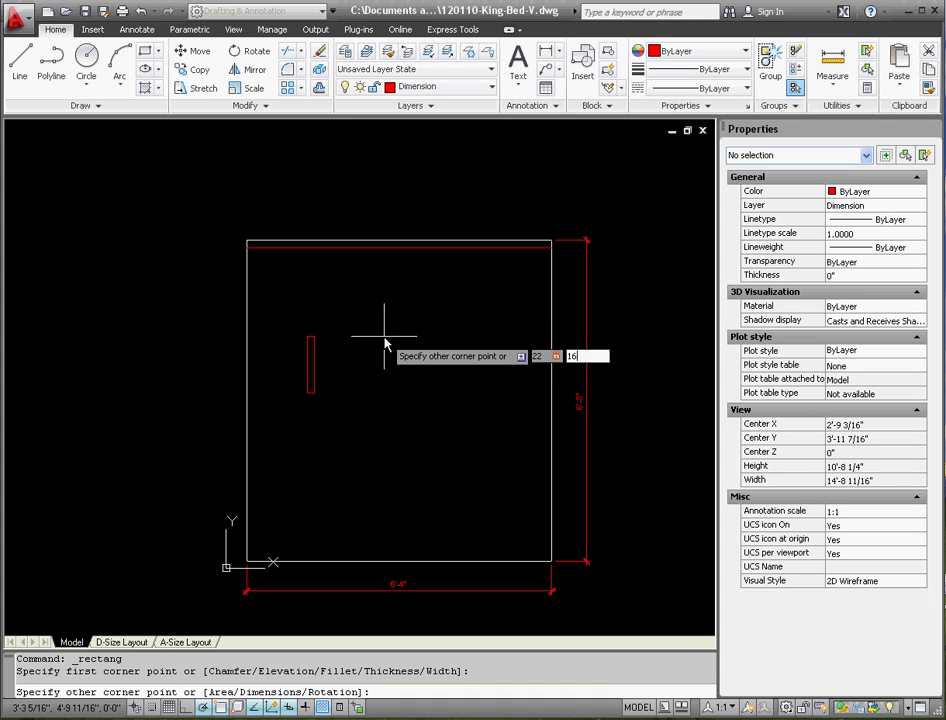
key(Return)
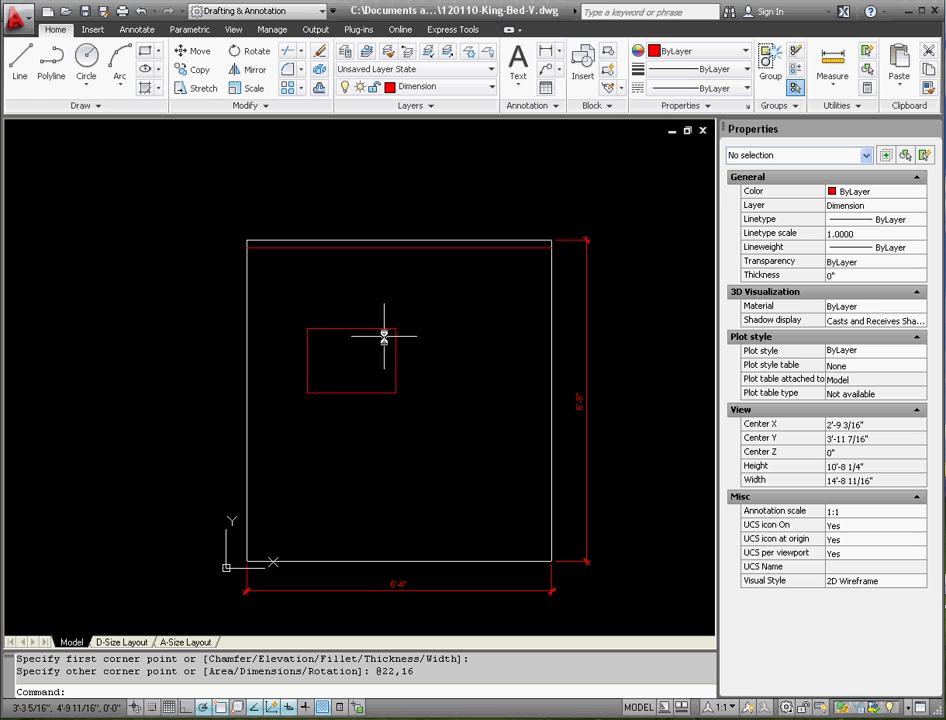
- Move the pillow so its top-left corner meets the bed's top-left corner
click(408, 433)
click(382, 363)
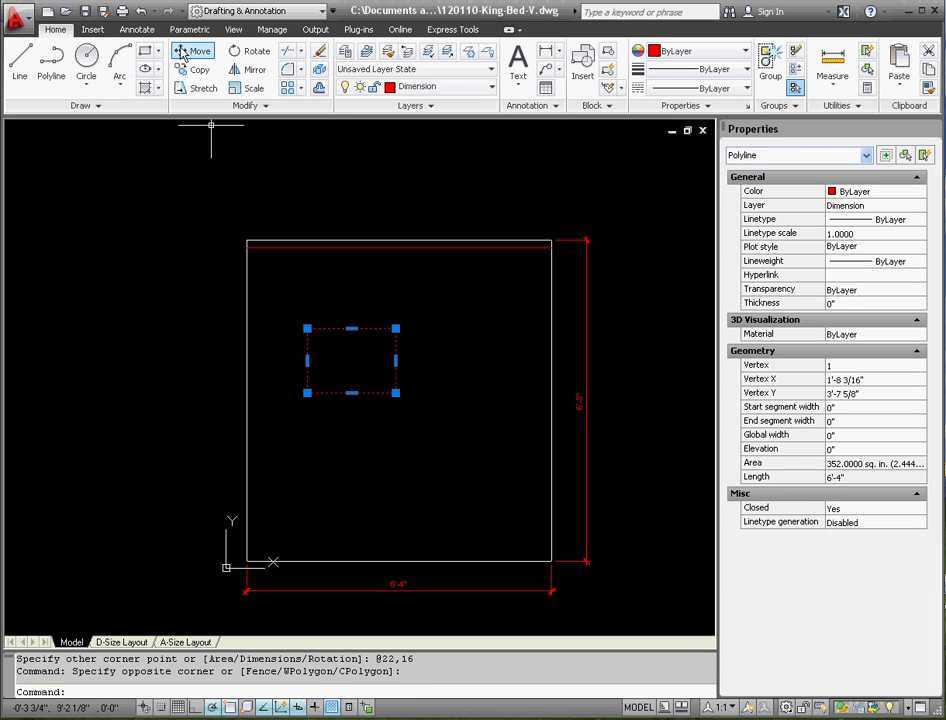
click(195, 51)
click(309, 330)
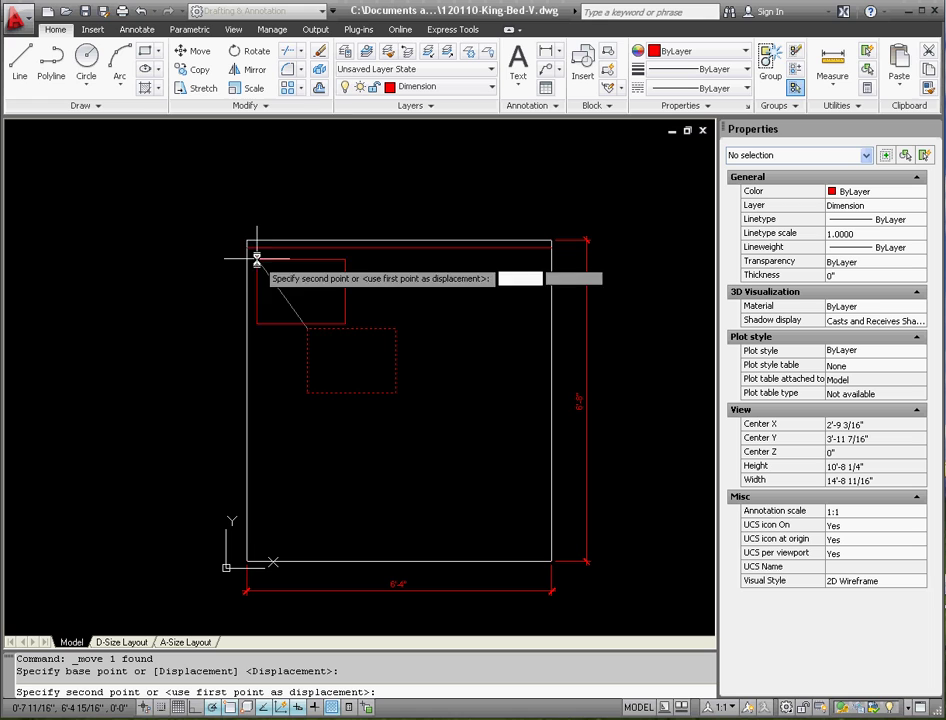
click(247, 247)
- Reselect the pillow and pick a base point to shift it downward
click(395, 323)
click(275, 290)
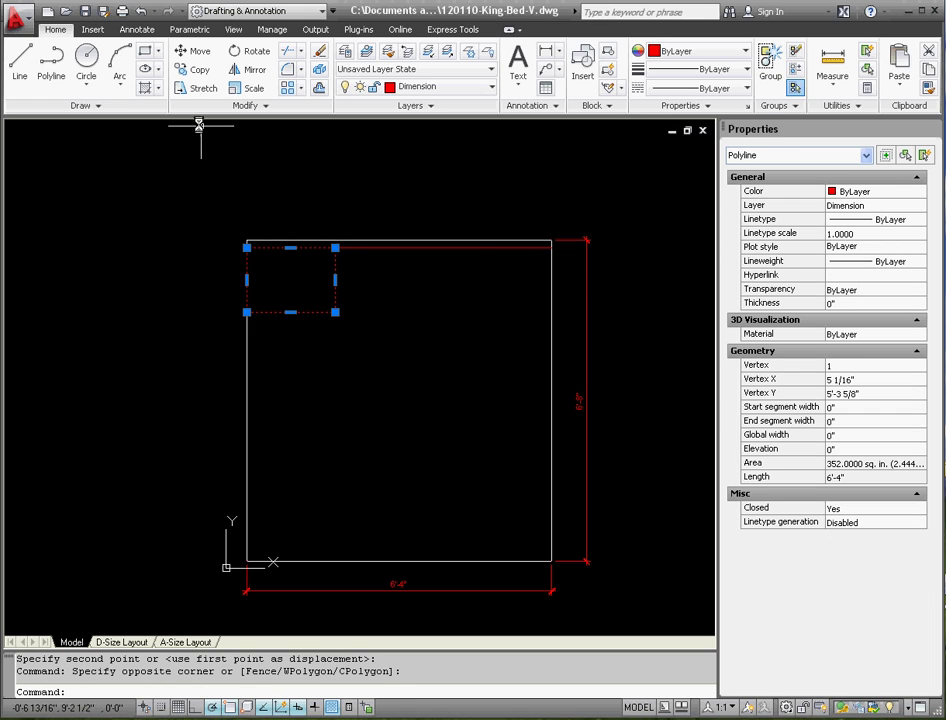
click(195, 51)
click(411, 370)
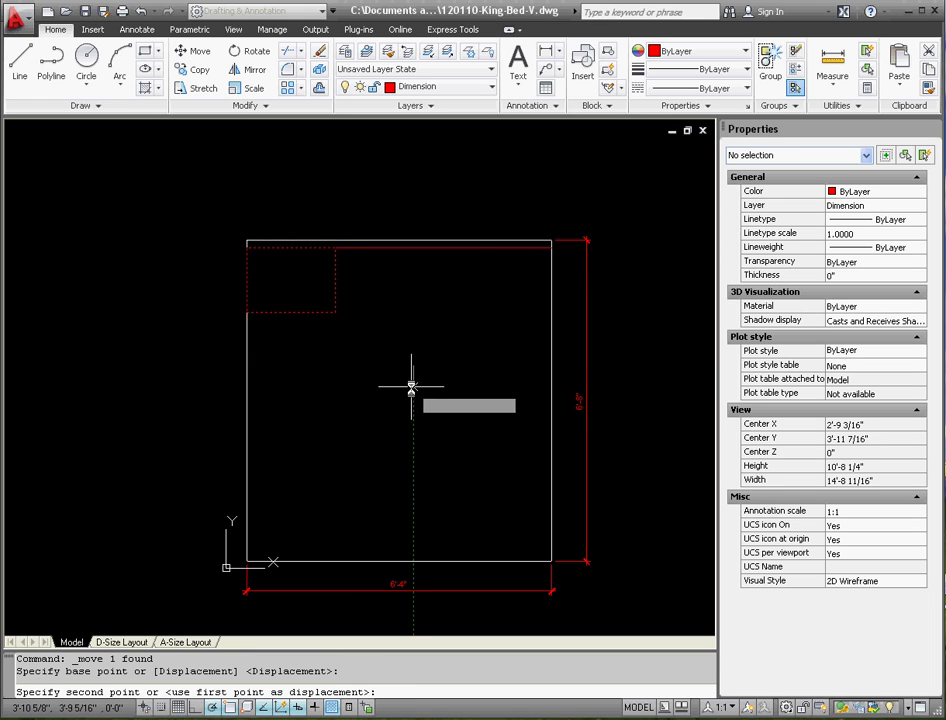
- Enter a 4 inch downward distance to drop the pillow below the top edge
text(4)
key(Return)
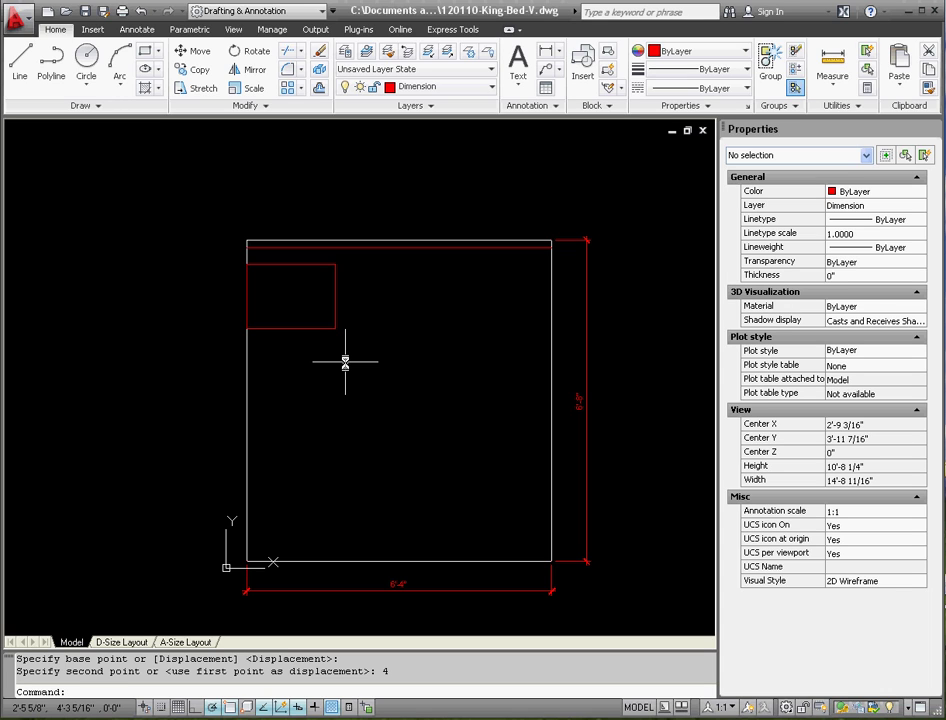
- Move the left pillow 2.5 inches in from the bed's left side
click(232, 226)
click(340, 336)
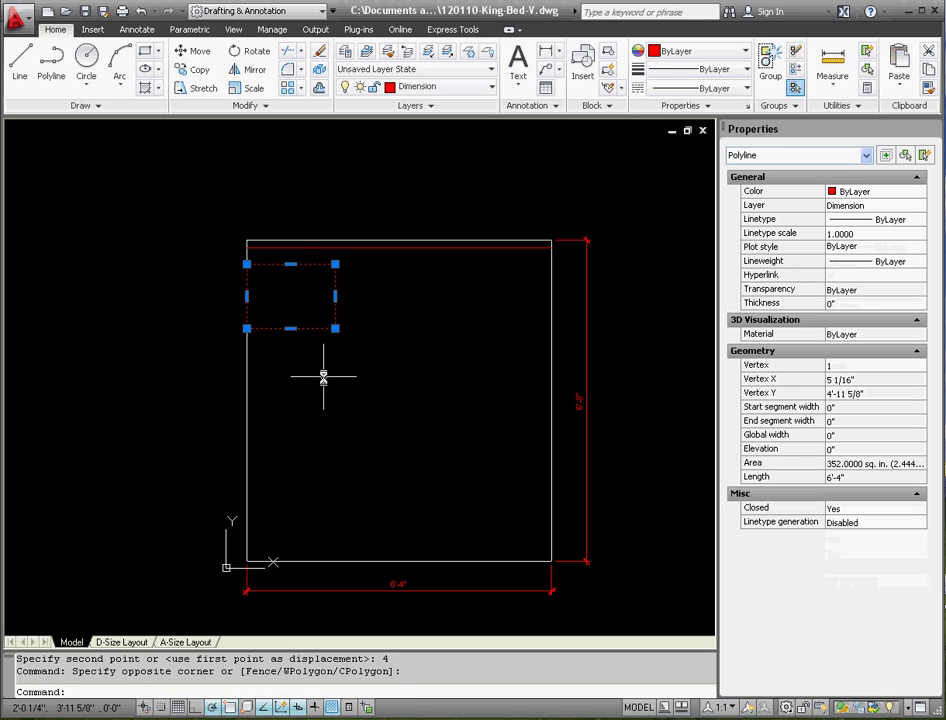
click(195, 50)
click(344, 424)
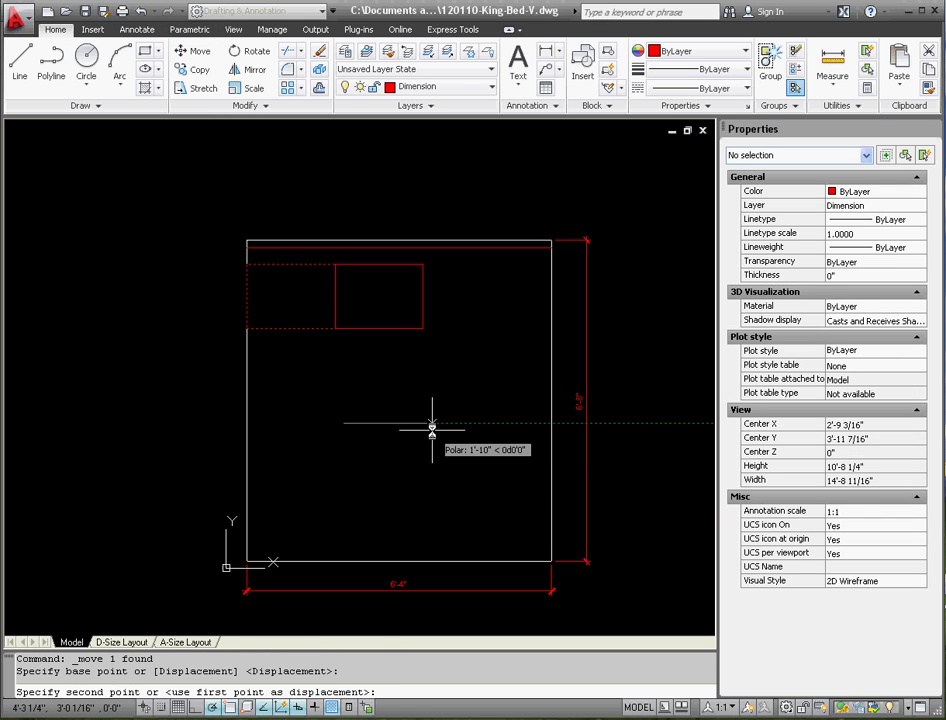
text(2.5)
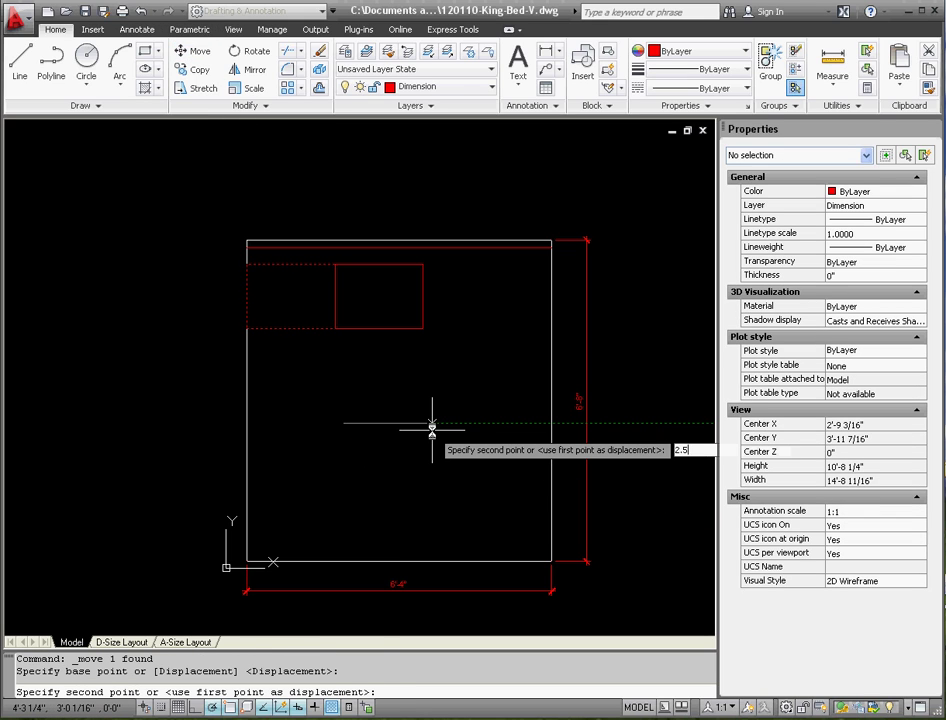
key(Return)
key(Escape)
- Mirror the pillow about the bed's vertical centreline, keeping the original, and select the copy
click(233, 227)
click(345, 334)
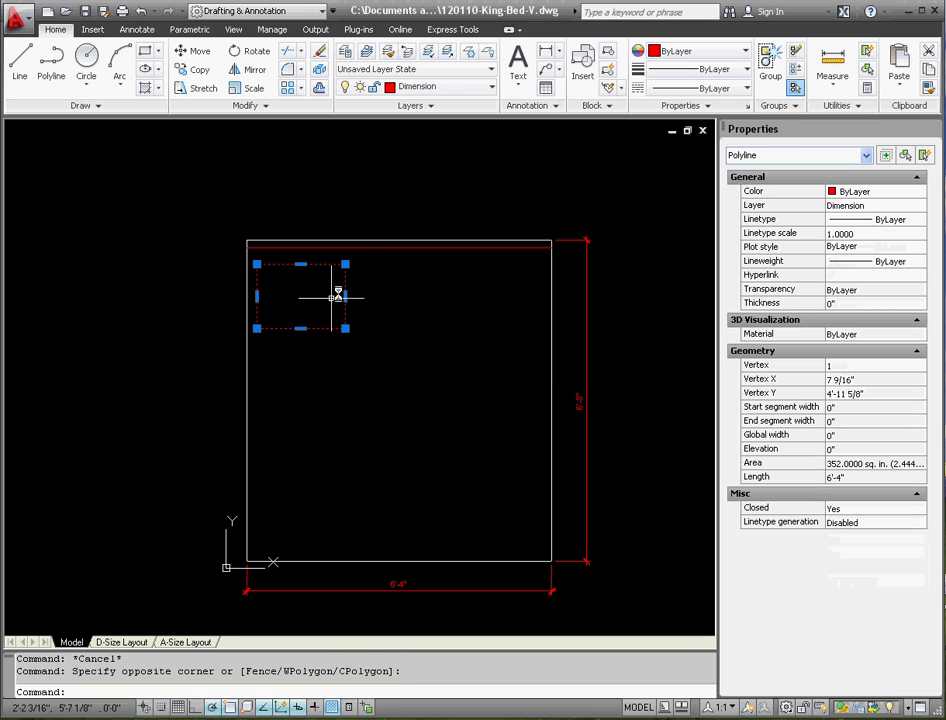
click(250, 69)
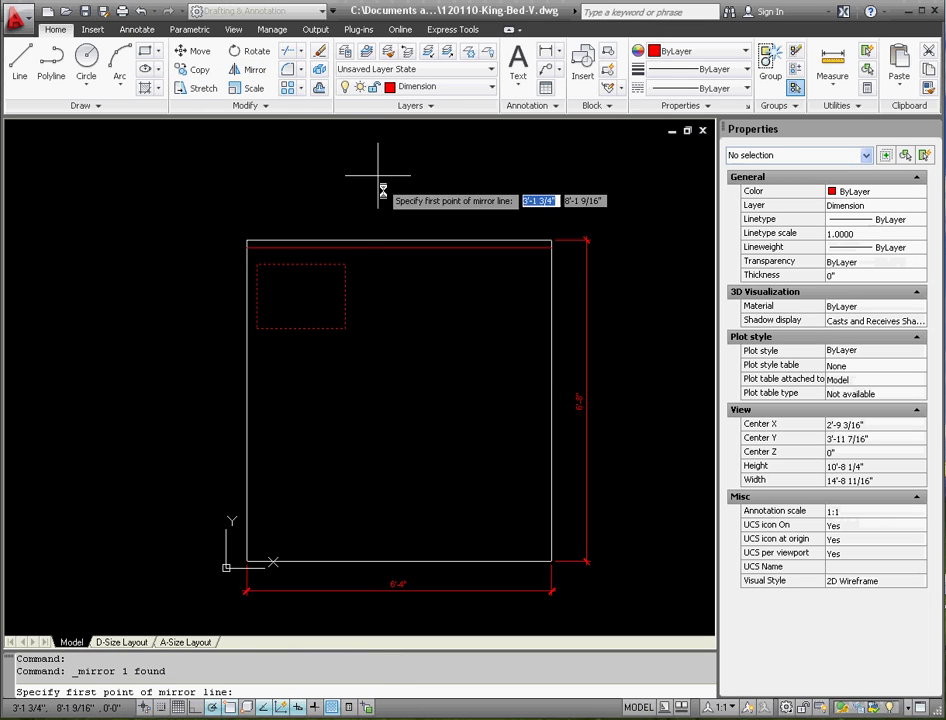
click(400, 242)
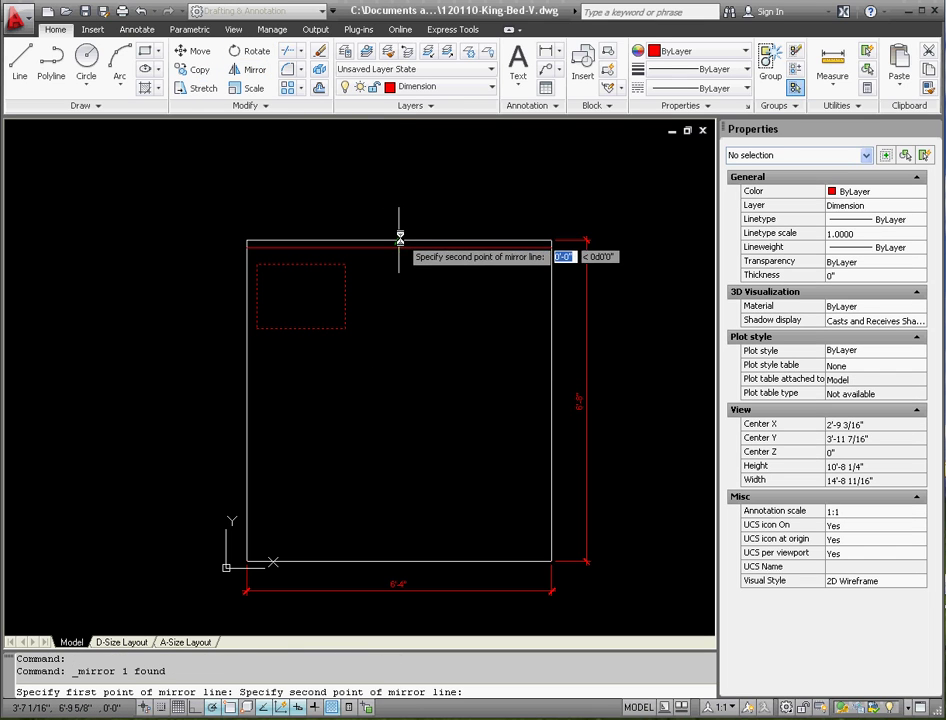
click(400, 192)
right_click(400, 192)
click(430, 203)
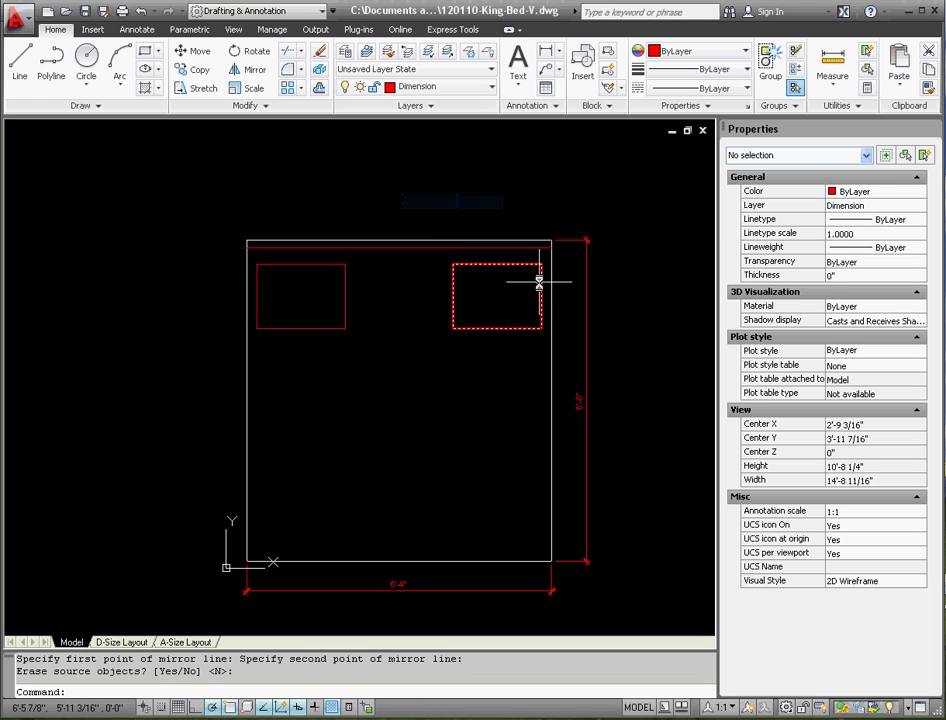
click(503, 350)
click(460, 296)
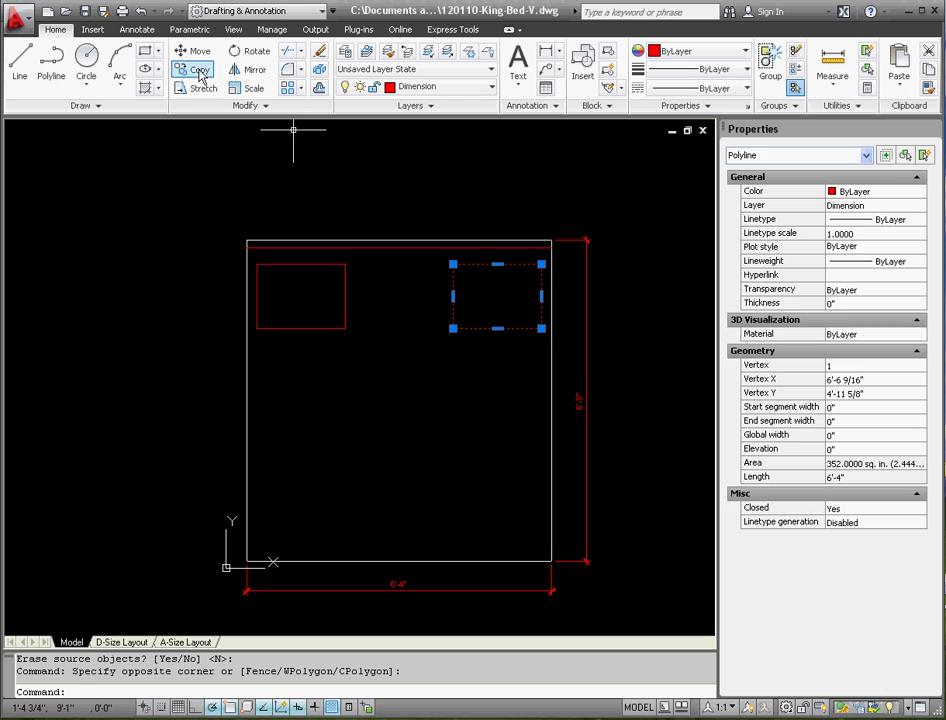
- Copy the right pillow to the left, toward the bed's centre
click(195, 70)
click(541, 296)
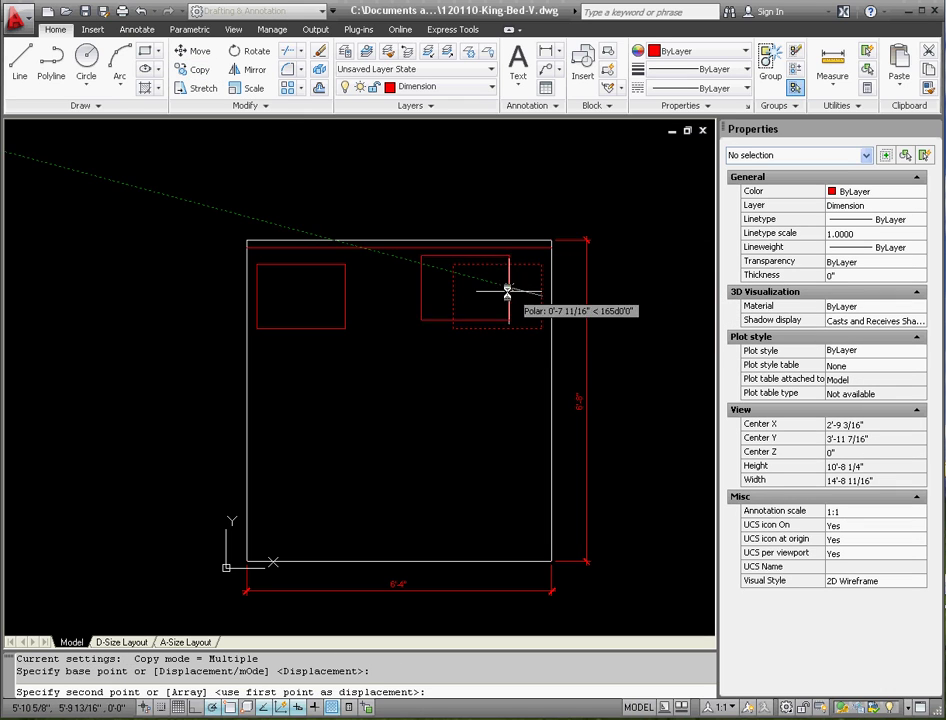
click(453, 296)
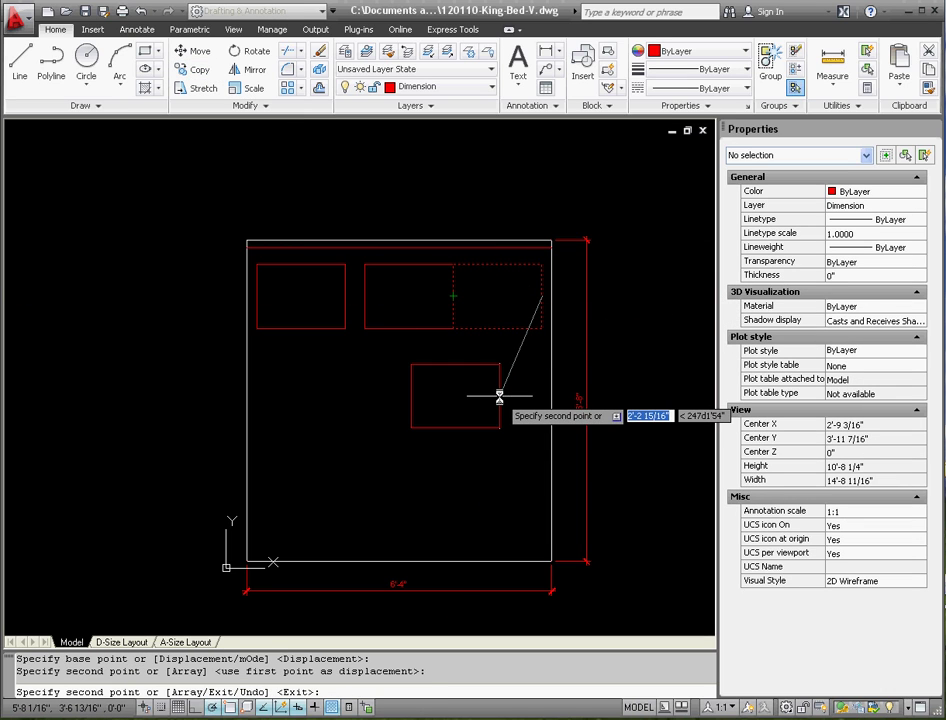
key(Escape)
key(Escape)
- Shift the copied pillow 2.5 inches left so it sits centred between the others
click(443, 365)
click(401, 312)
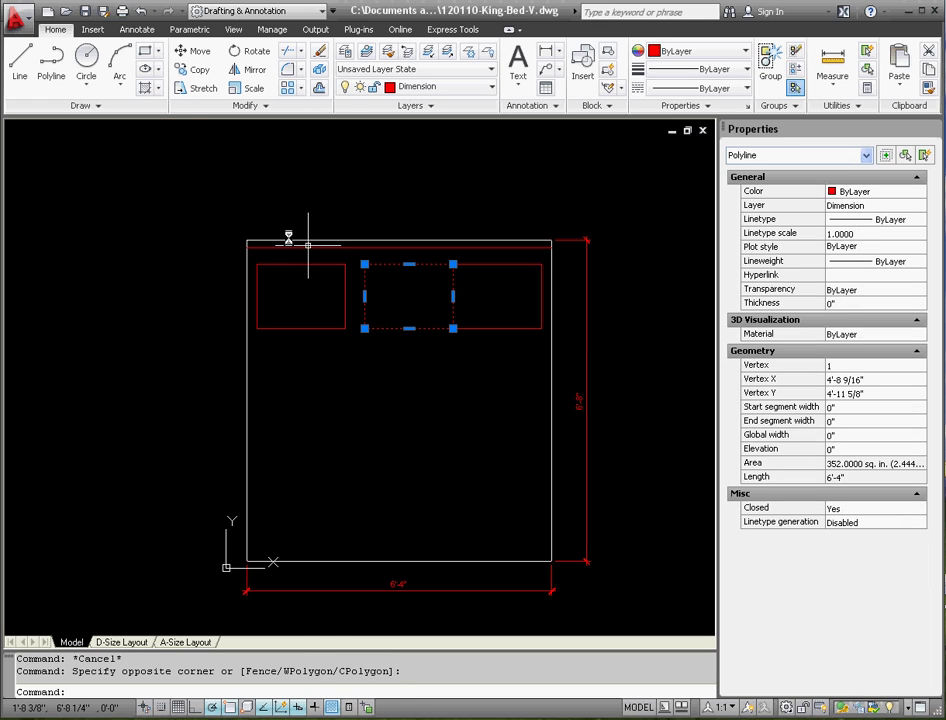
click(199, 54)
click(433, 391)
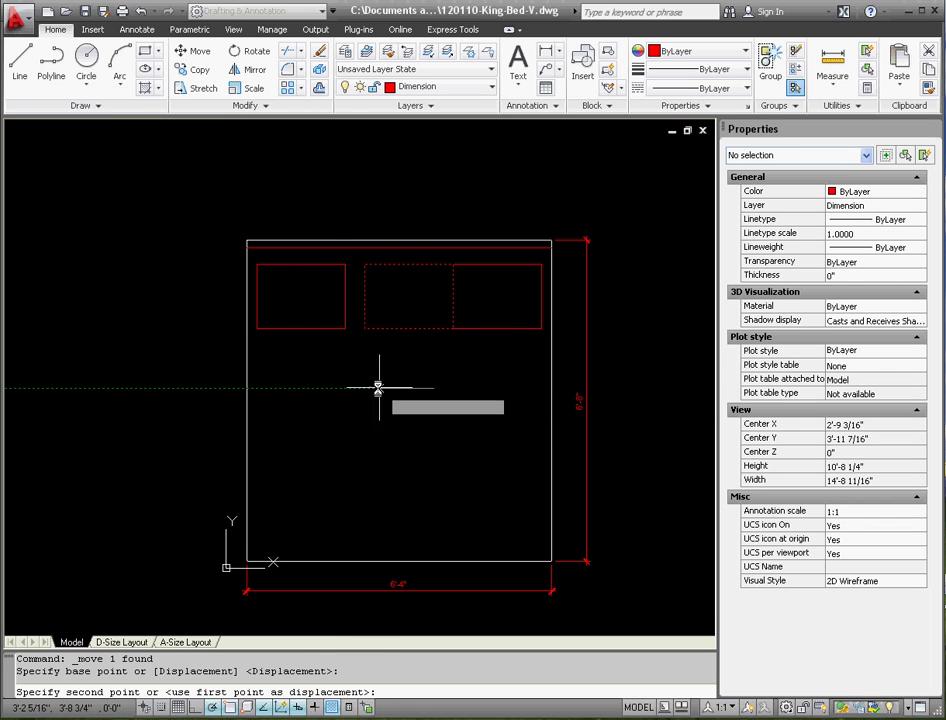
text(2.5)
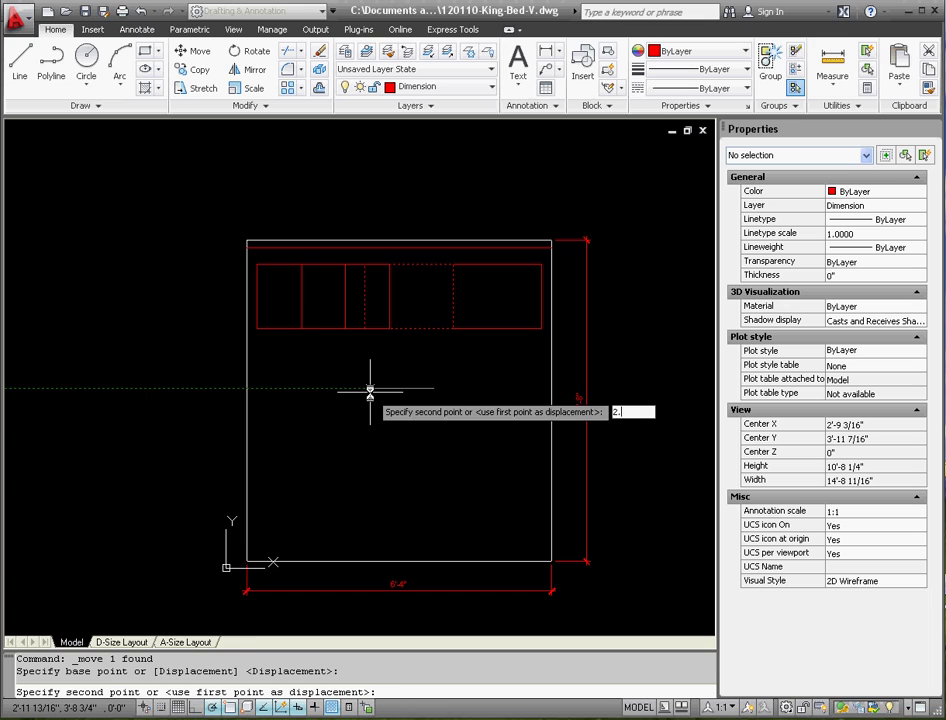
key(Return)
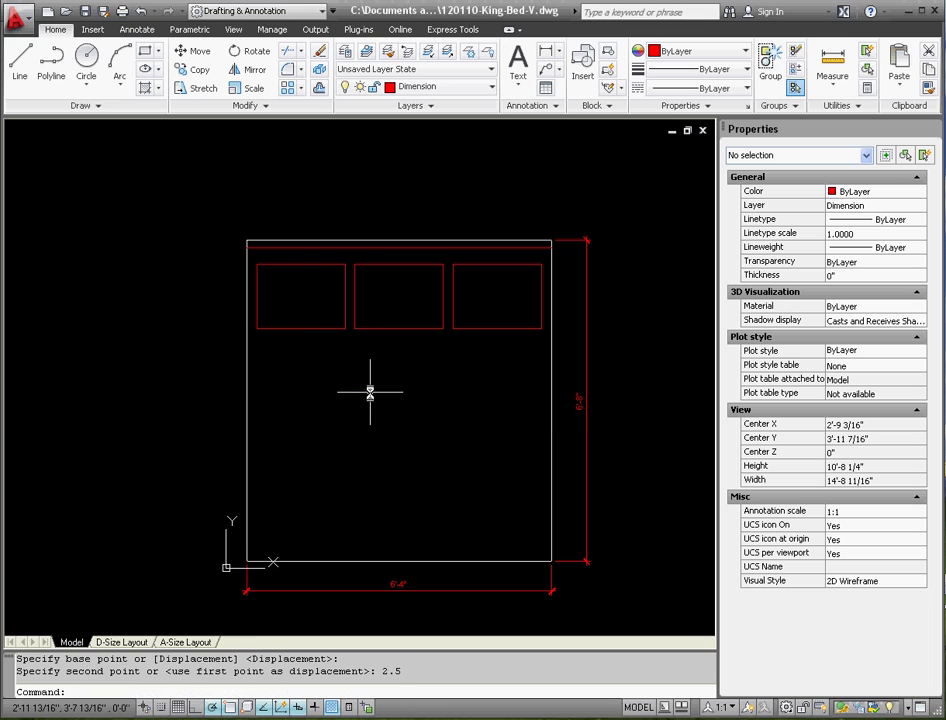
- With Line started, uncheck Nearest in the Object Snap settings and keep the other snaps on
click(18, 60)
scroll(233, 283, up, 2)
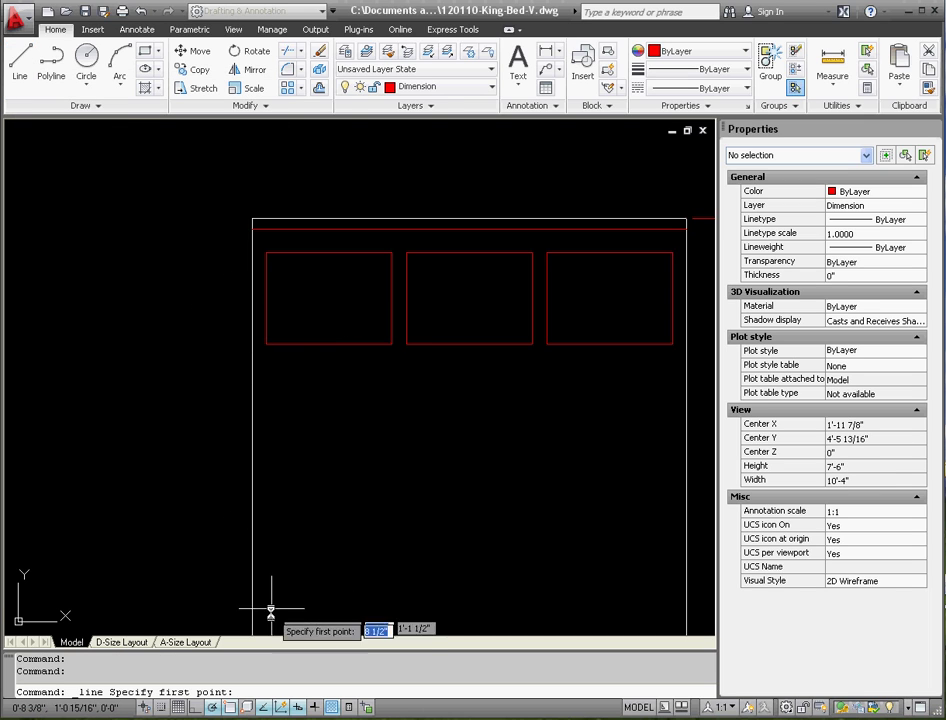
right_click(231, 707)
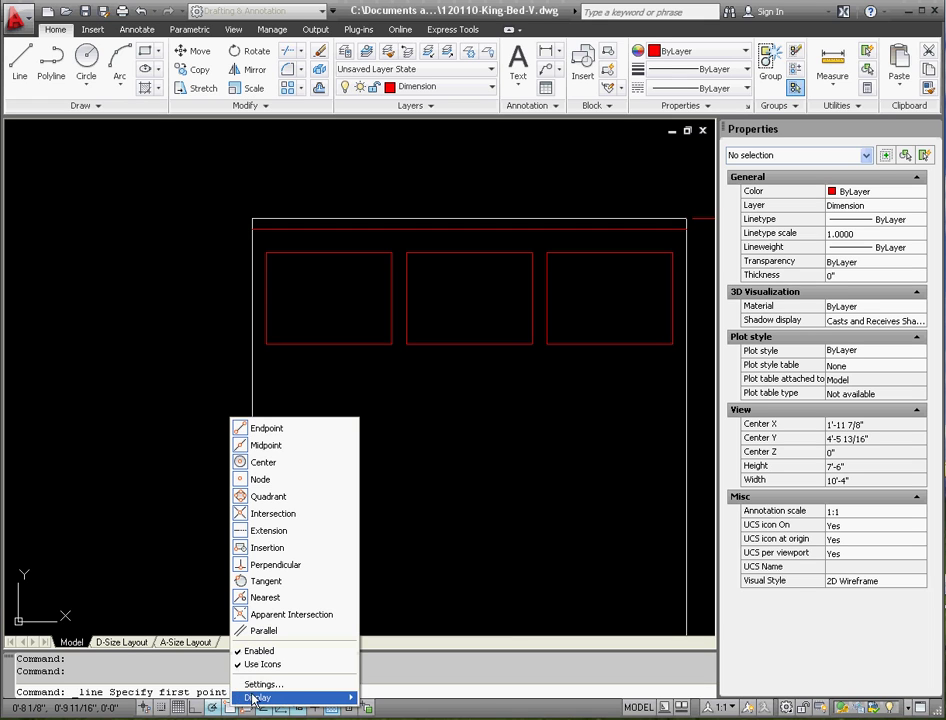
click(264, 684)
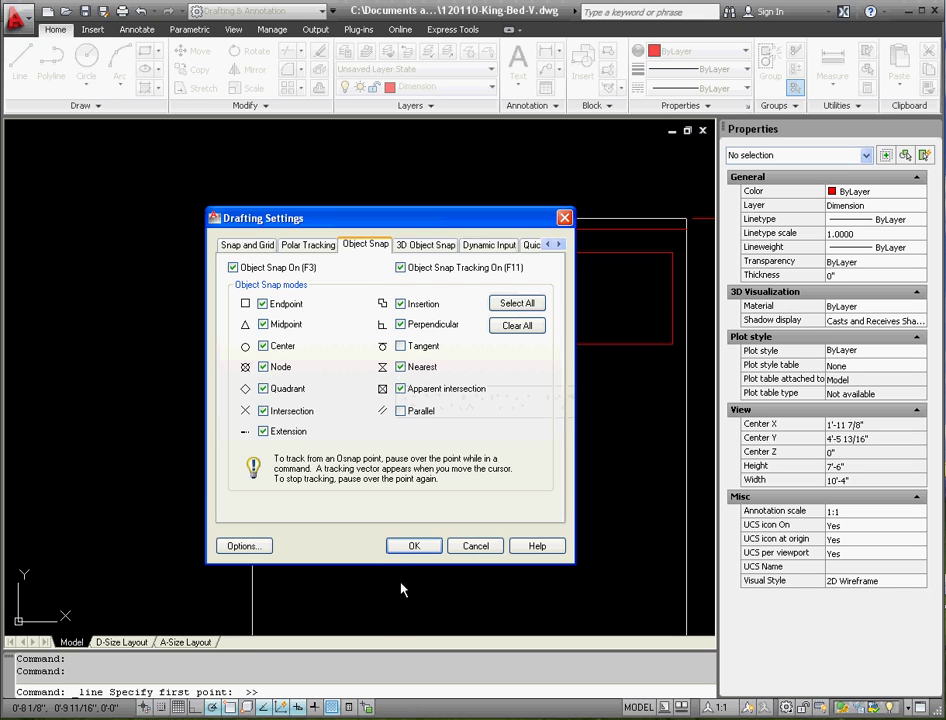
click(401, 367)
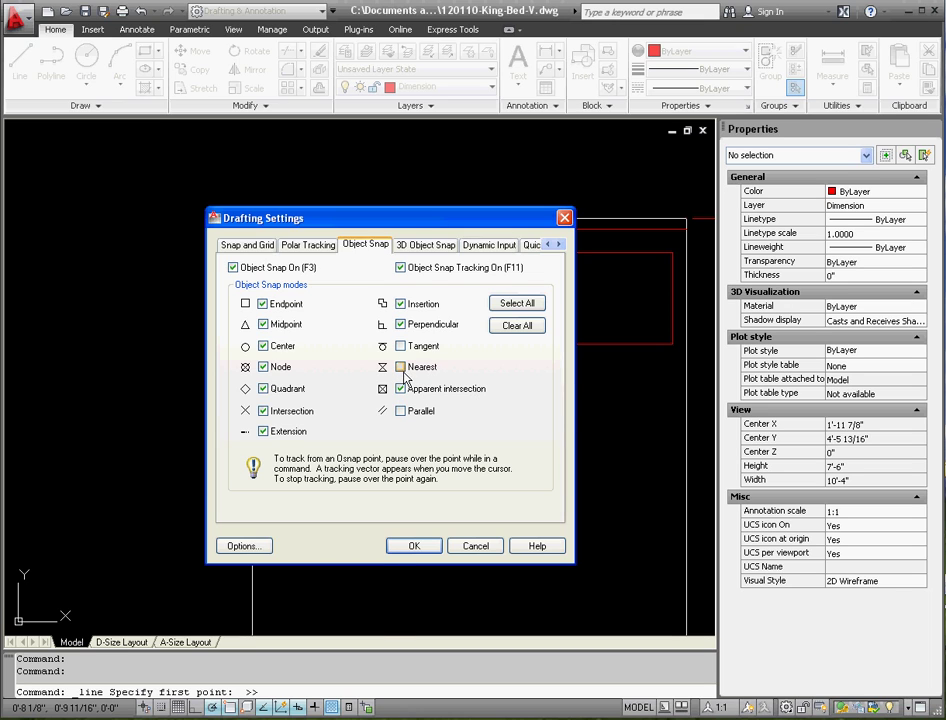
click(430, 550)
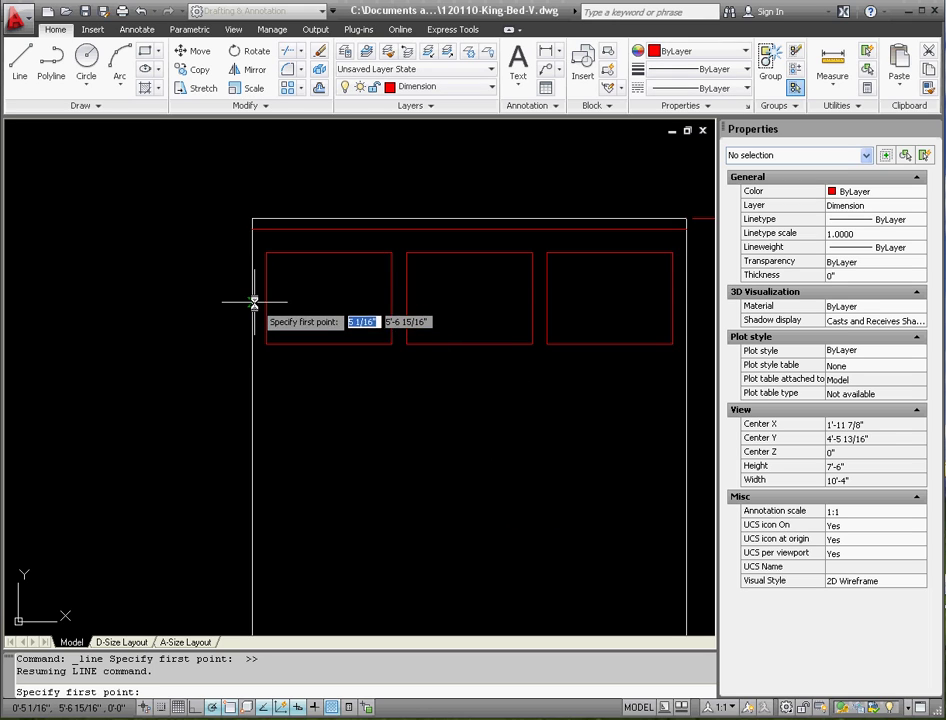
- Draw a horizontal line from the bed's left edge to its right edge across the pillows
scroll(250, 313, up, 3)
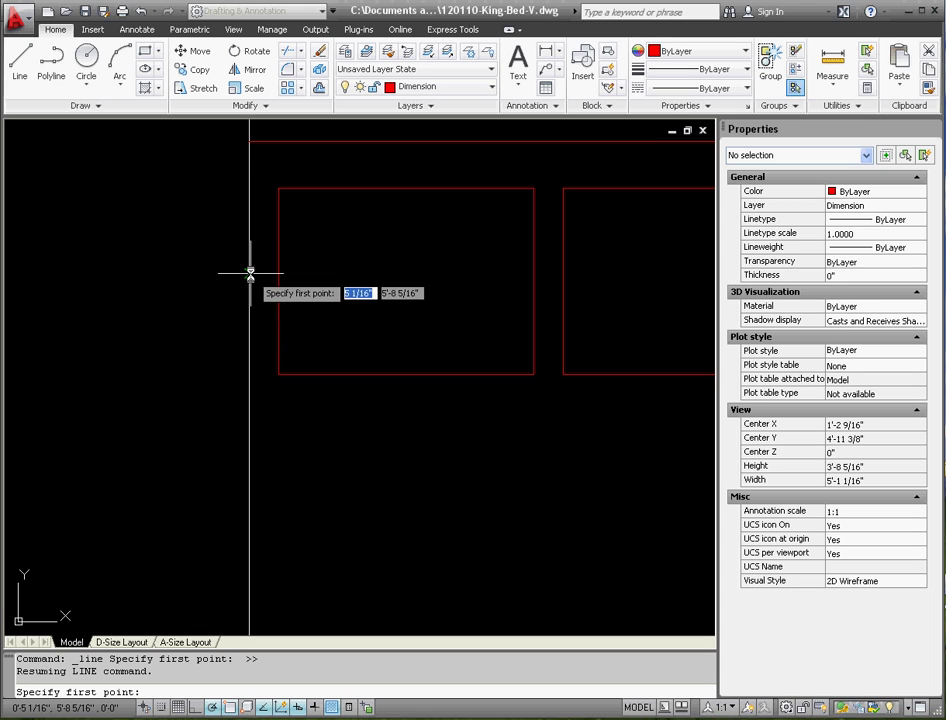
click(249, 305)
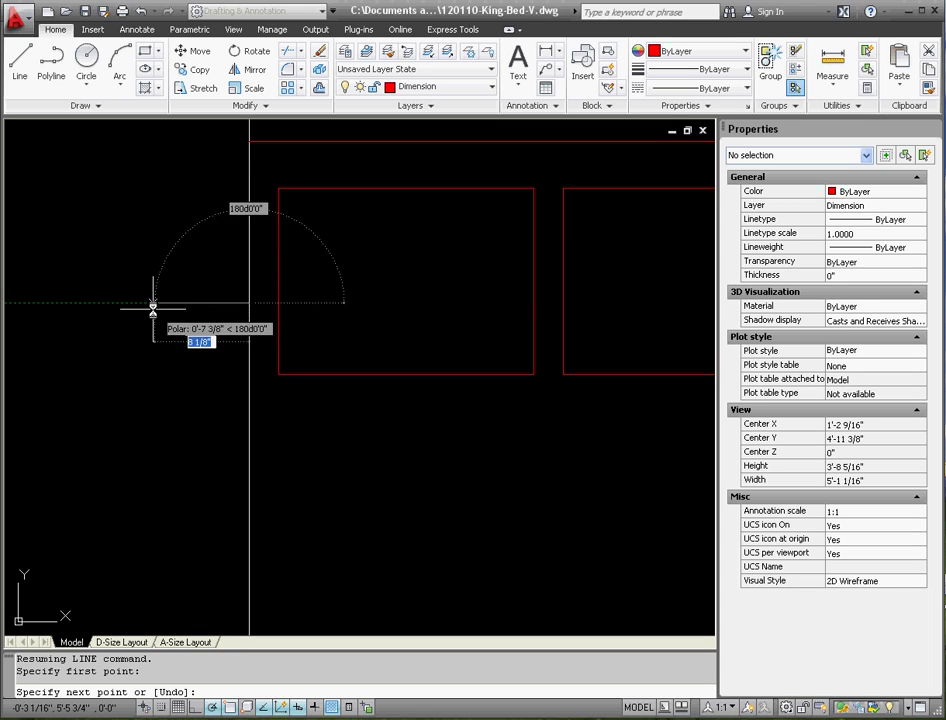
scroll(150, 303, down, 3)
scroll(338, 306, up, 2)
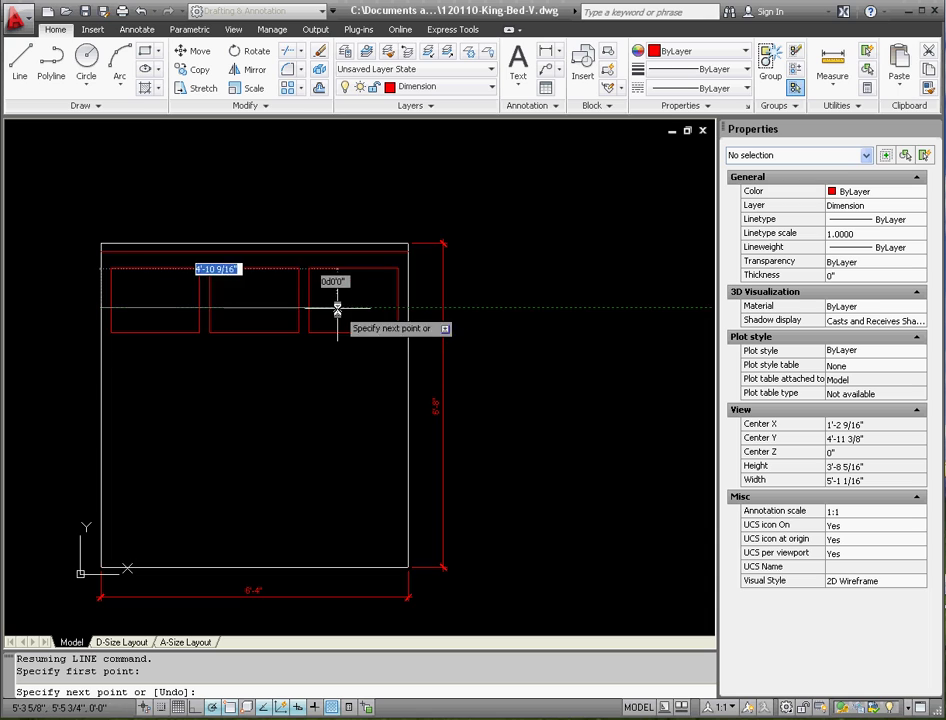
click(408, 307)
key(Escape)
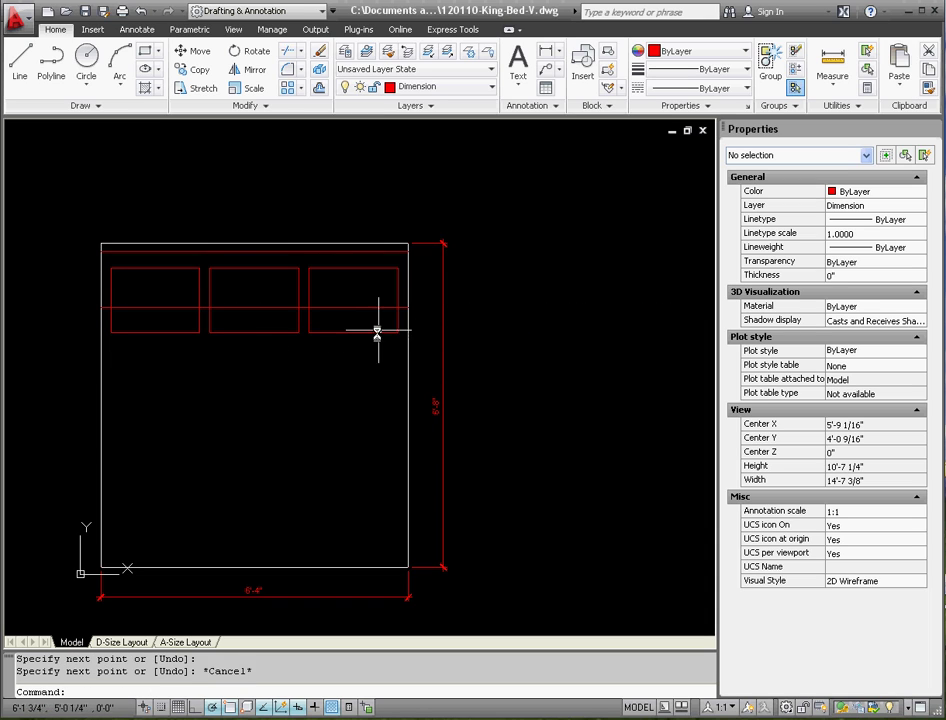
key(Escape)
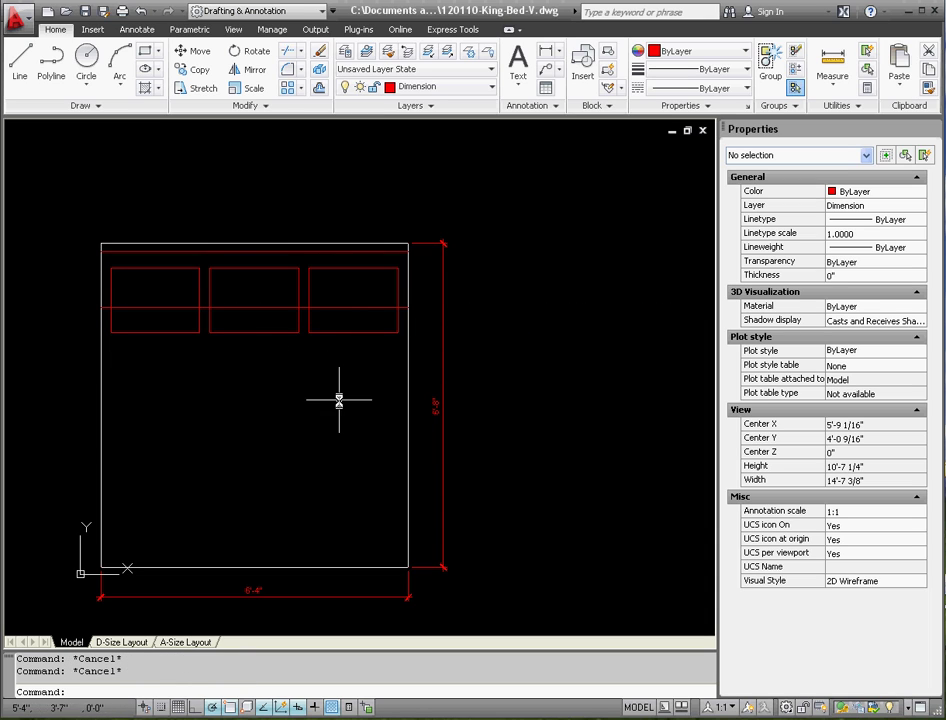
- Start a rectangle and place its first corner on the bed below the middle pillow
click(145, 50)
click(211, 448)
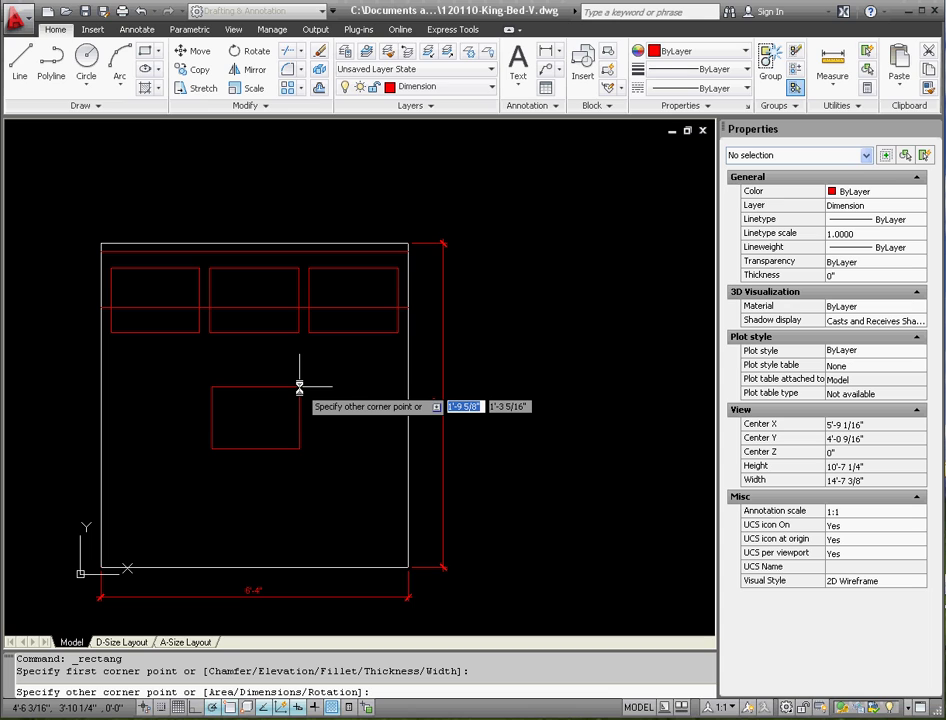
- Complete the 20 by 20 square and draw a diagonal from its top-left to bottom-right corner
key(Tab)
key(Return)
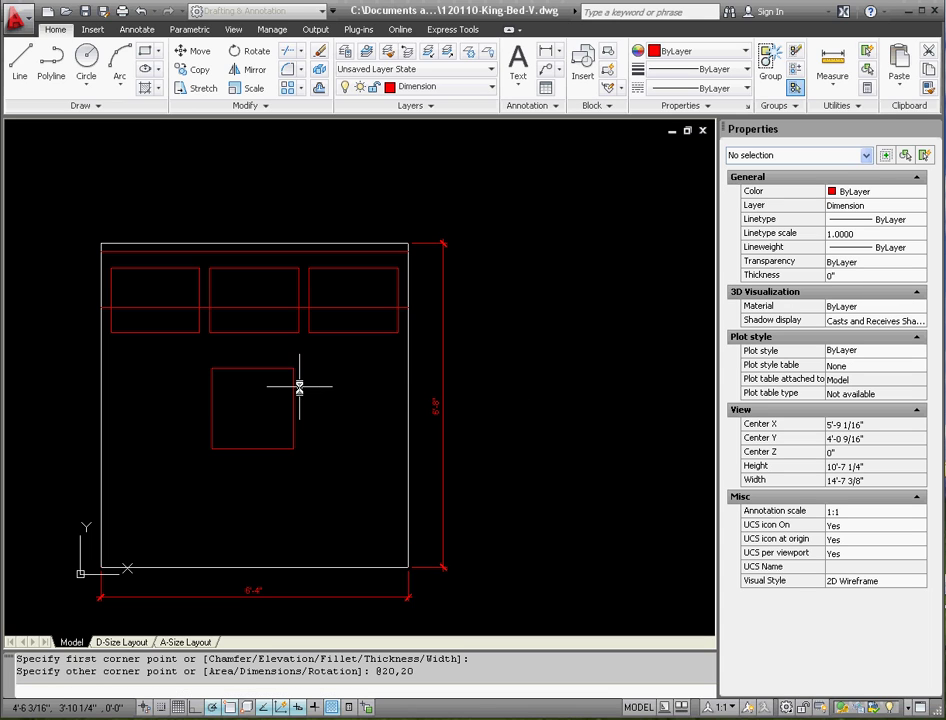
click(19, 58)
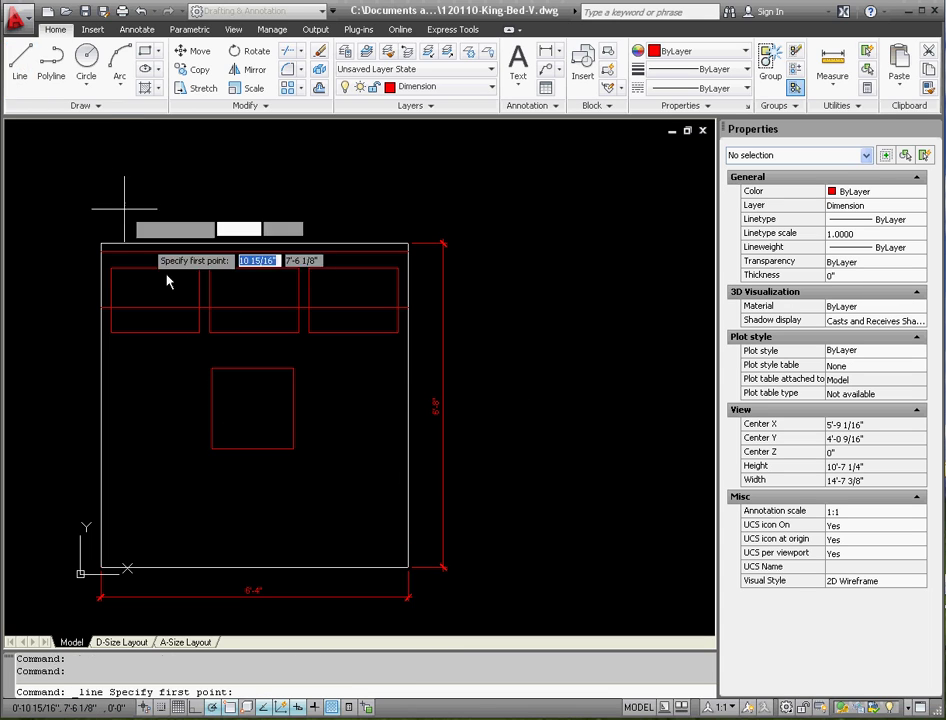
click(212, 369)
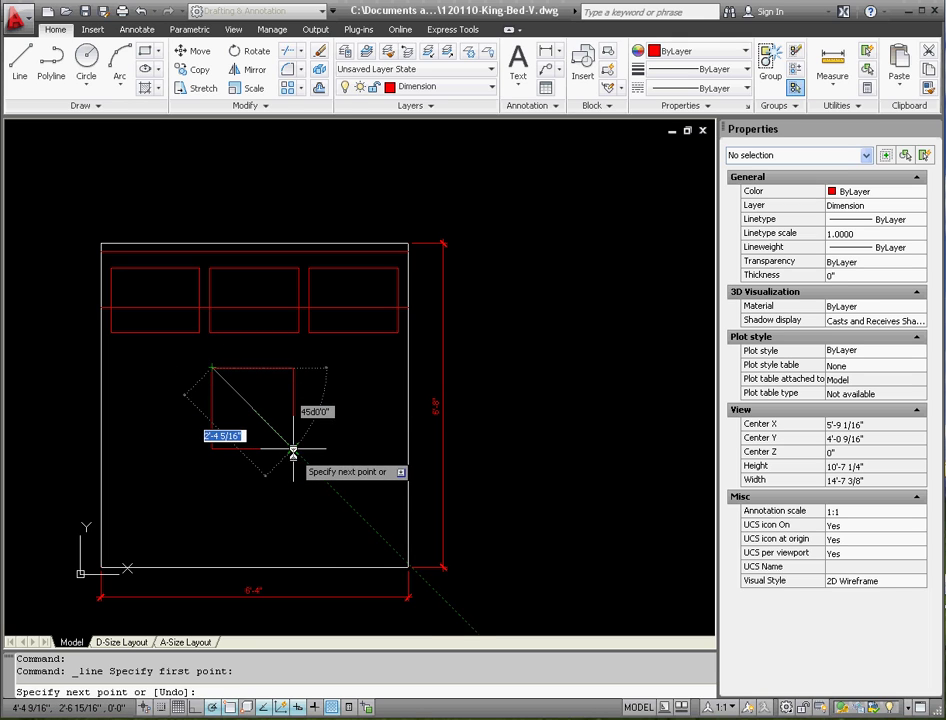
click(293, 449)
key(Escape)
key(Escape)
key(Escape)
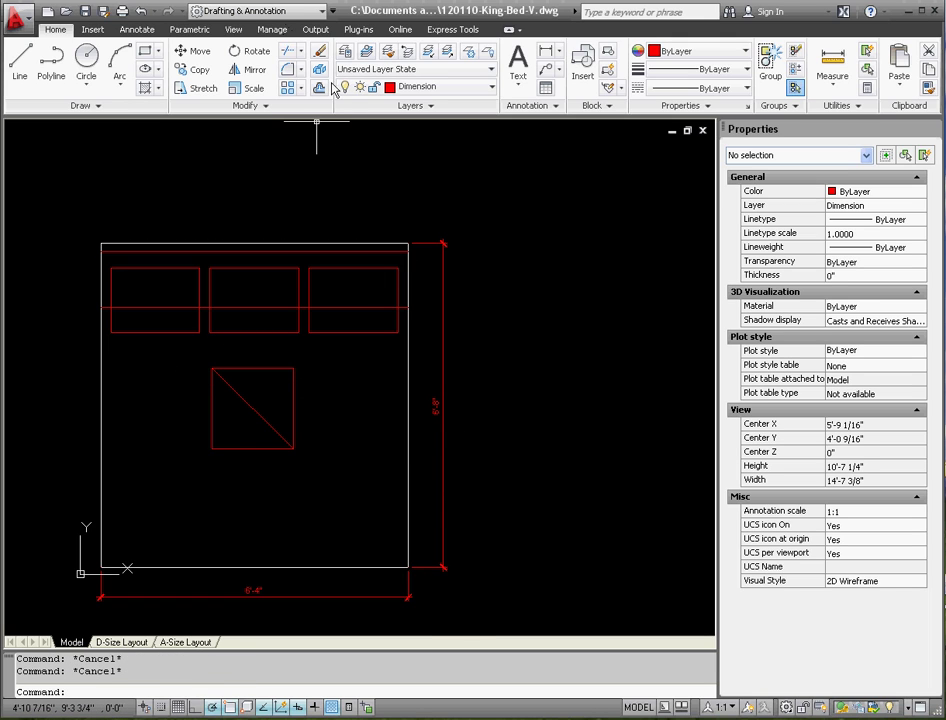
- Trim the square's top and right edges at the diagonal, then select the remaining triangle
click(287, 50)
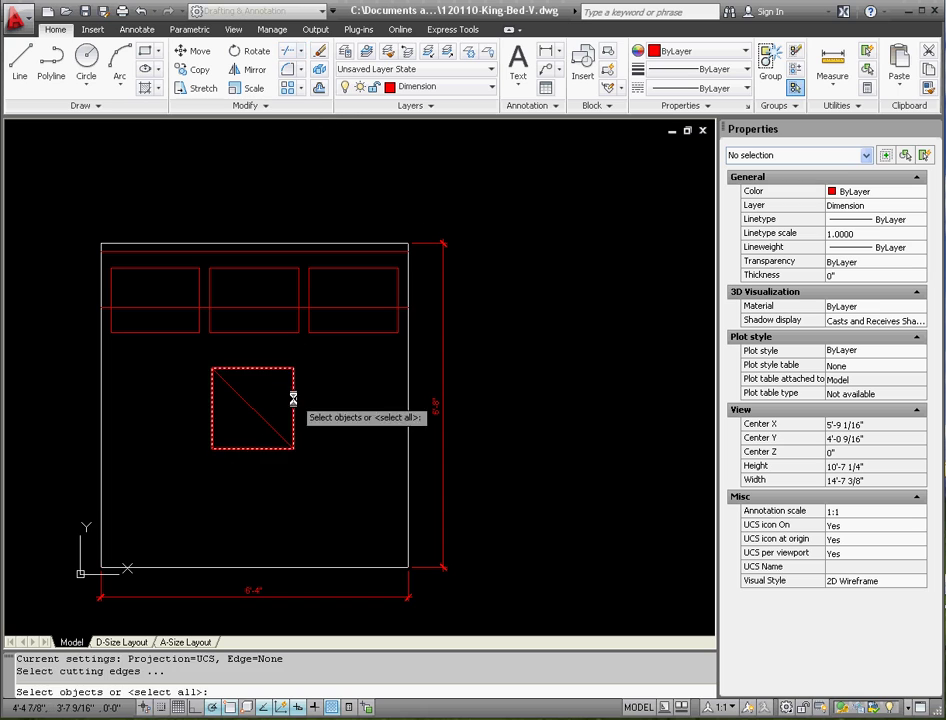
click(258, 416)
key(Return)
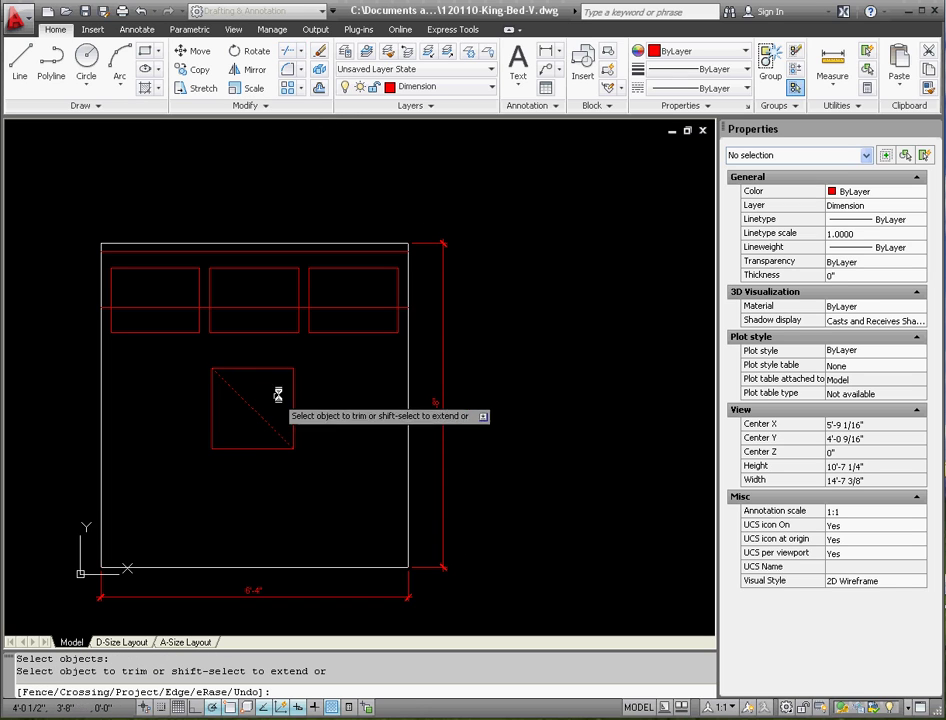
click(310, 392)
click(312, 393)
click(312, 393)
click(285, 380)
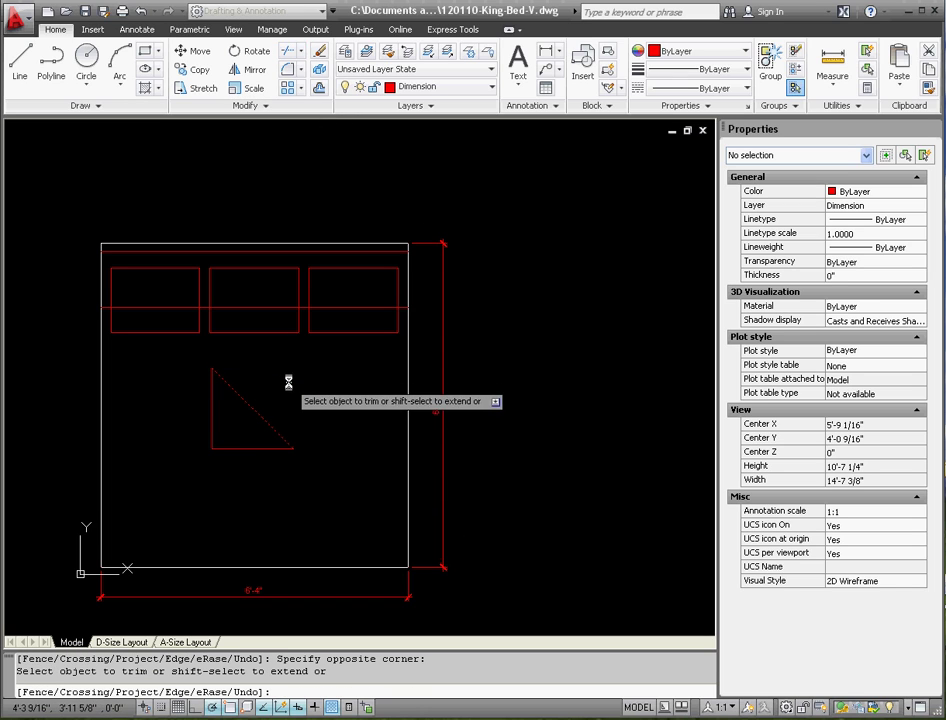
key(Escape)
key(Escape)
click(196, 359)
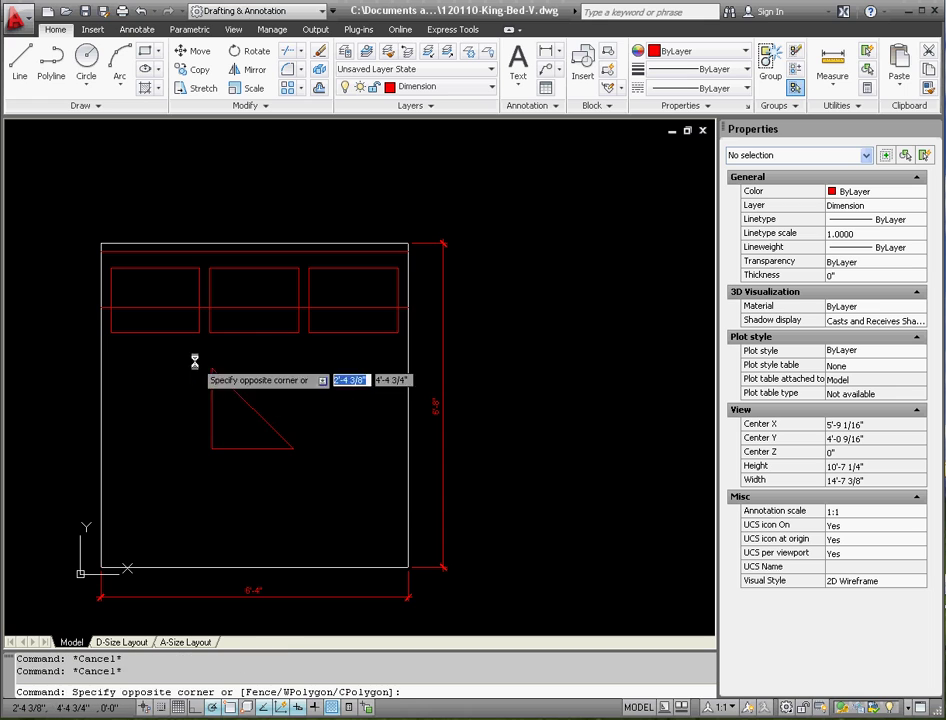
click(310, 500)
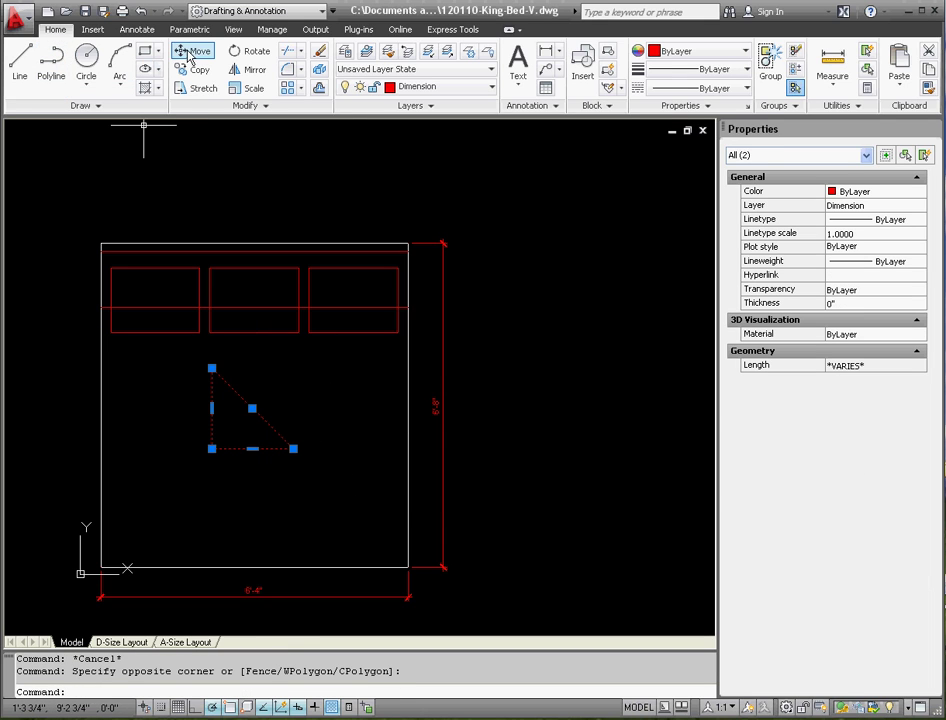
- Move the triangle to the bed's right edge, then raise it under the right pillow
click(192, 52)
click(293, 448)
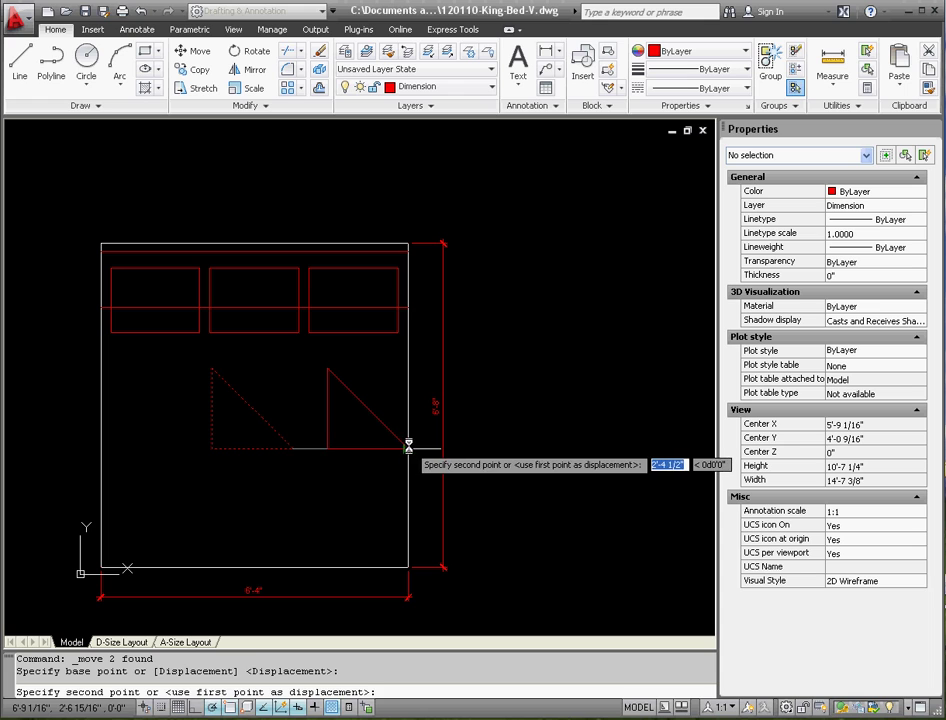
click(408, 447)
click(391, 473)
click(268, 383)
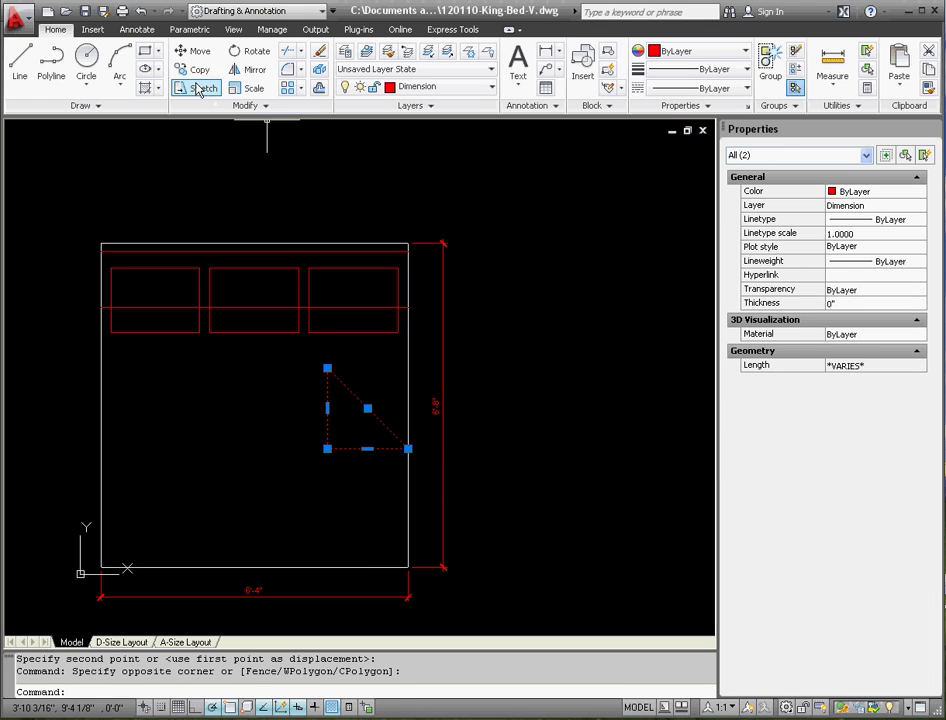
click(192, 51)
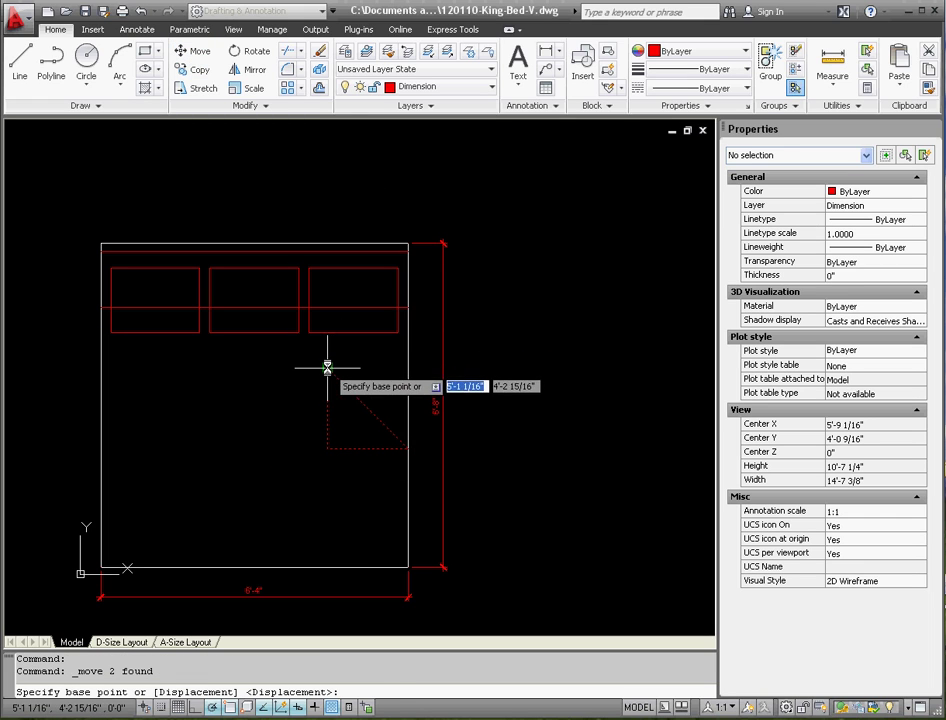
click(327, 368)
click(327, 308)
- Grip-stretch the sheet fold line's right end back to the triangle's corner
click(372, 308)
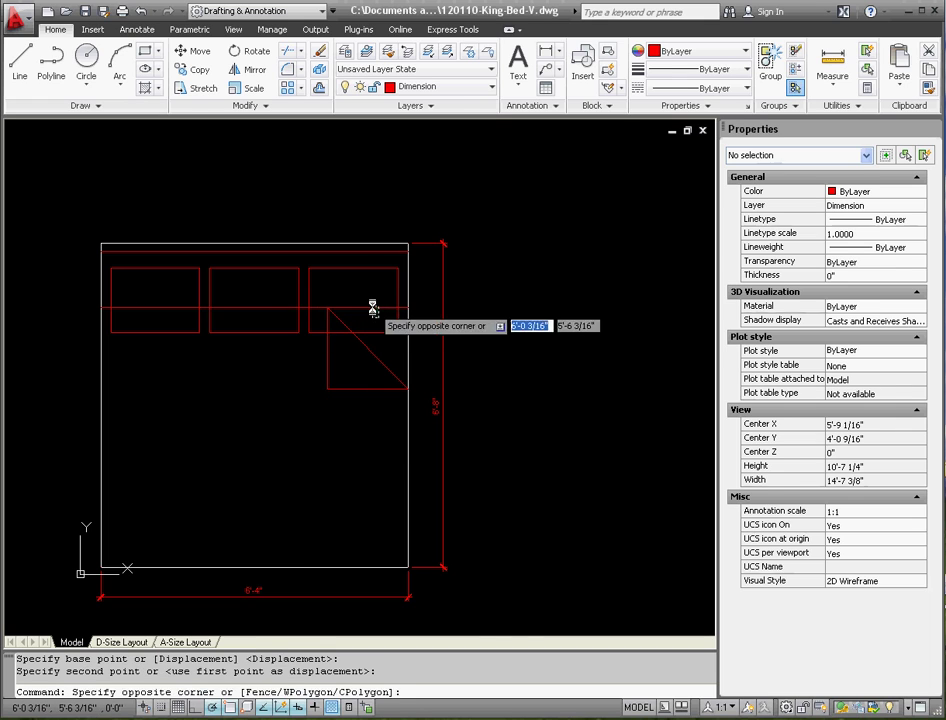
click(361, 310)
scroll(361, 308, up, 5)
click(501, 306)
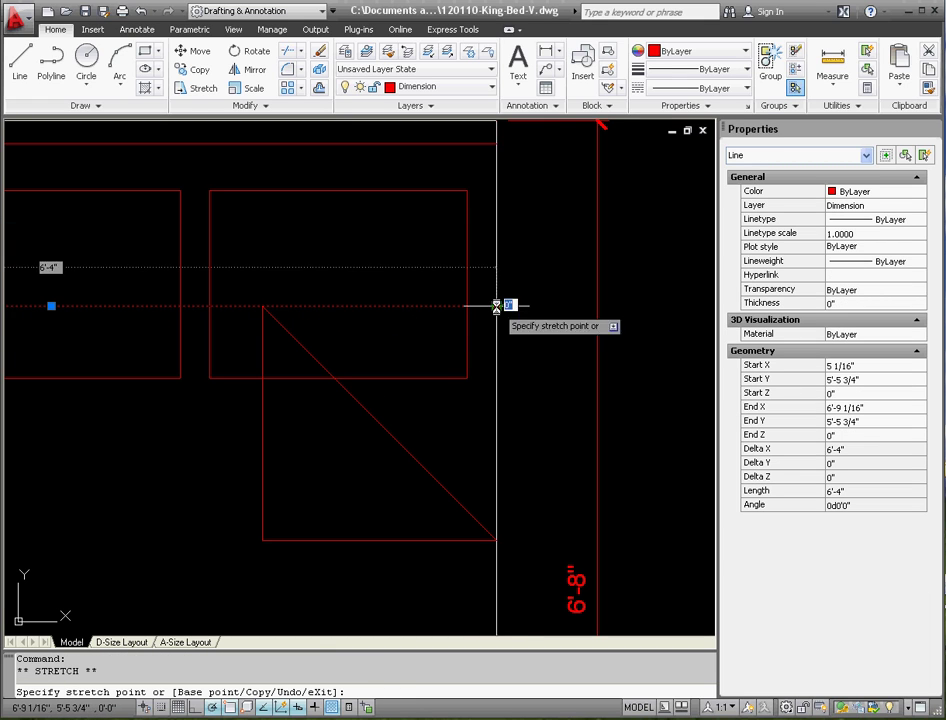
click(263, 306)
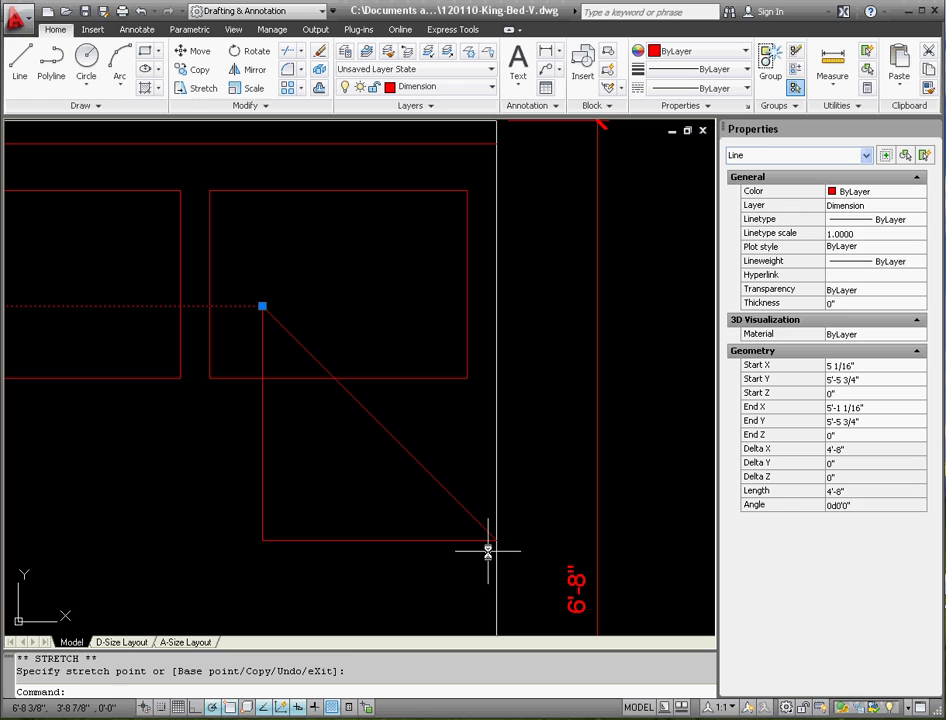
key(Escape)
key(Escape)
- Start Trim with the triangle diagonal and the sheet fold line as cutting edges
scroll(325, 590, down, 3)
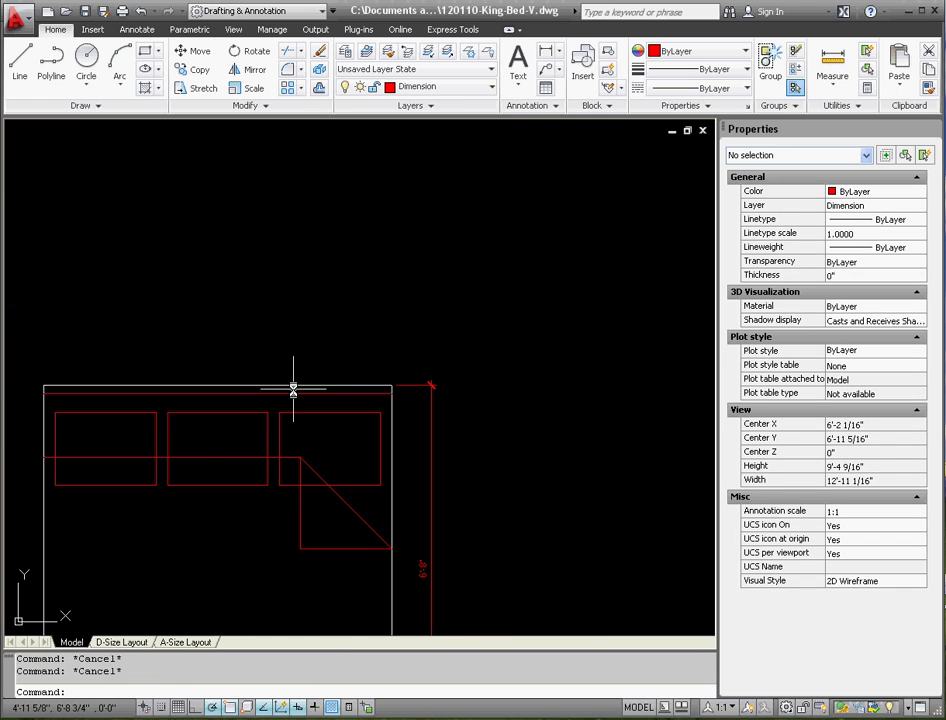
scroll(295, 430, up, 1)
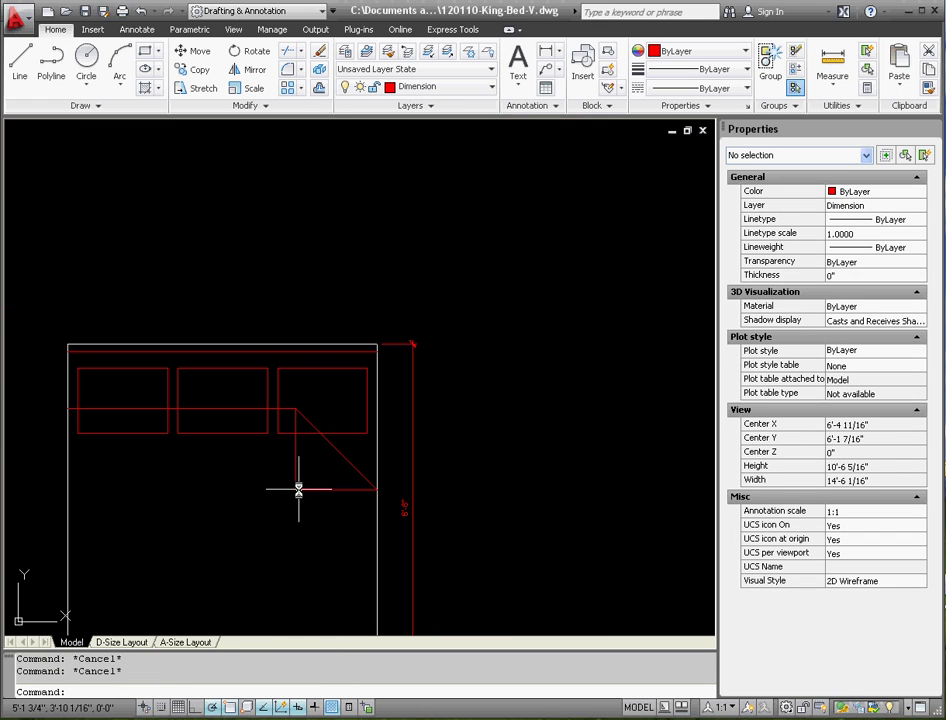
click(289, 52)
scroll(340, 455, up, 3)
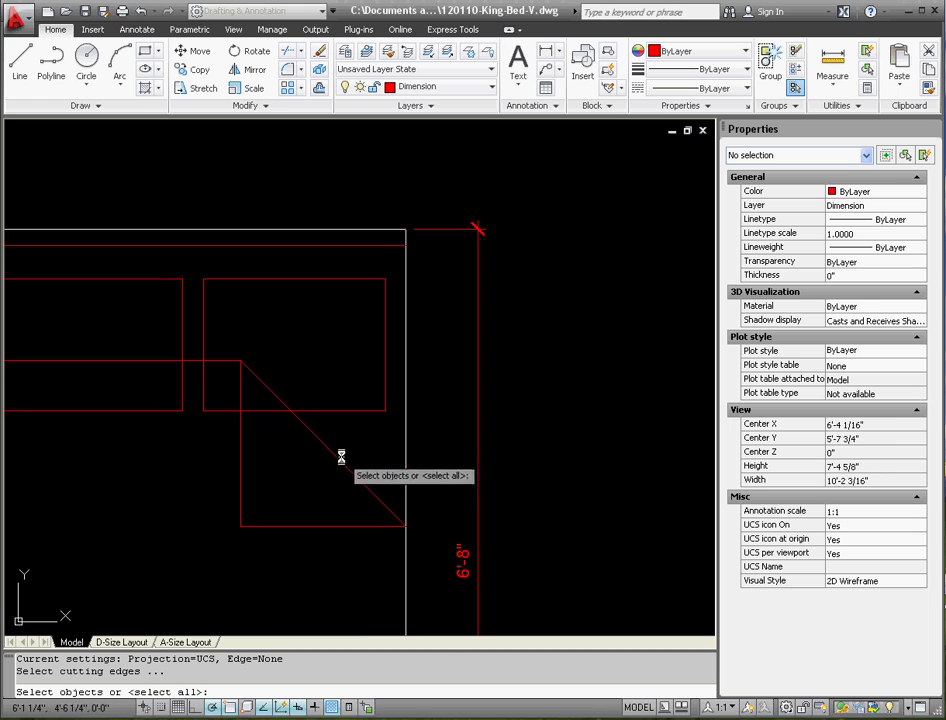
scroll(370, 444, down, 2)
click(350, 450)
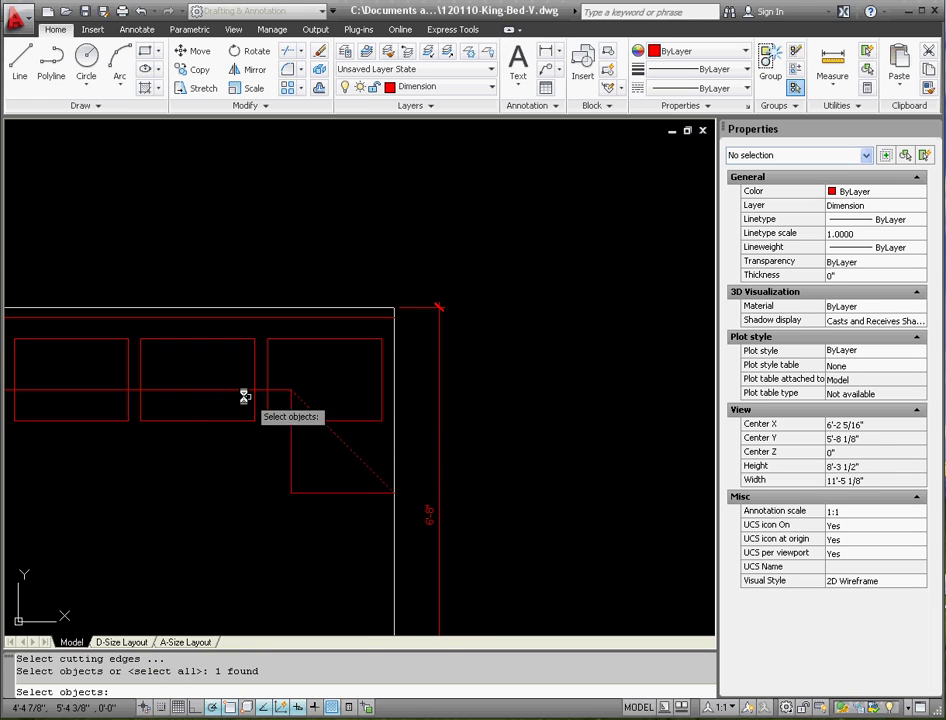
click(211, 391)
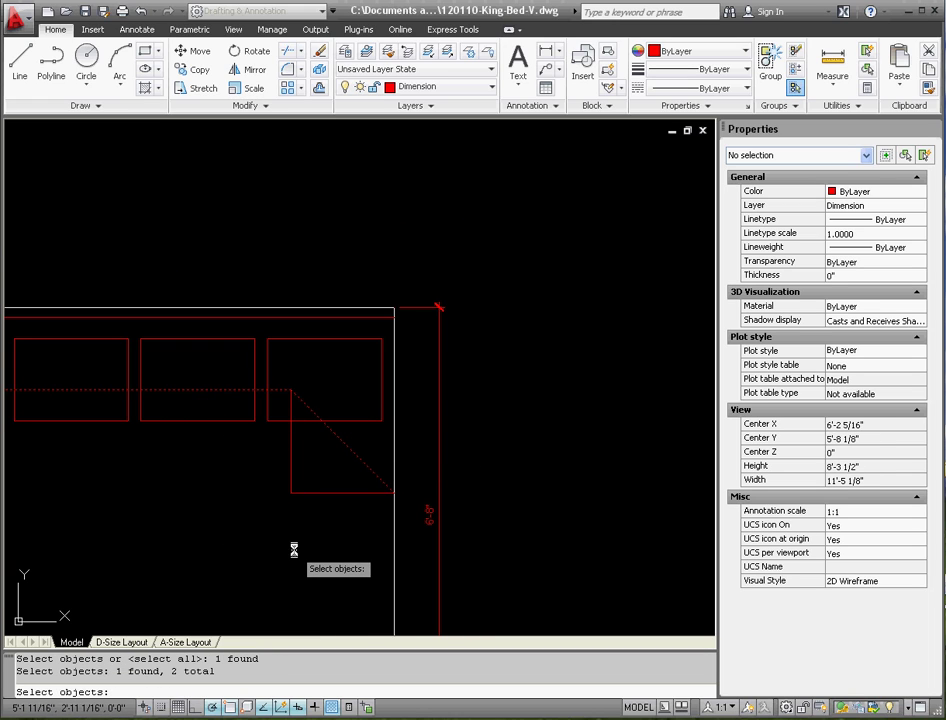
scroll(293, 549, down, 4)
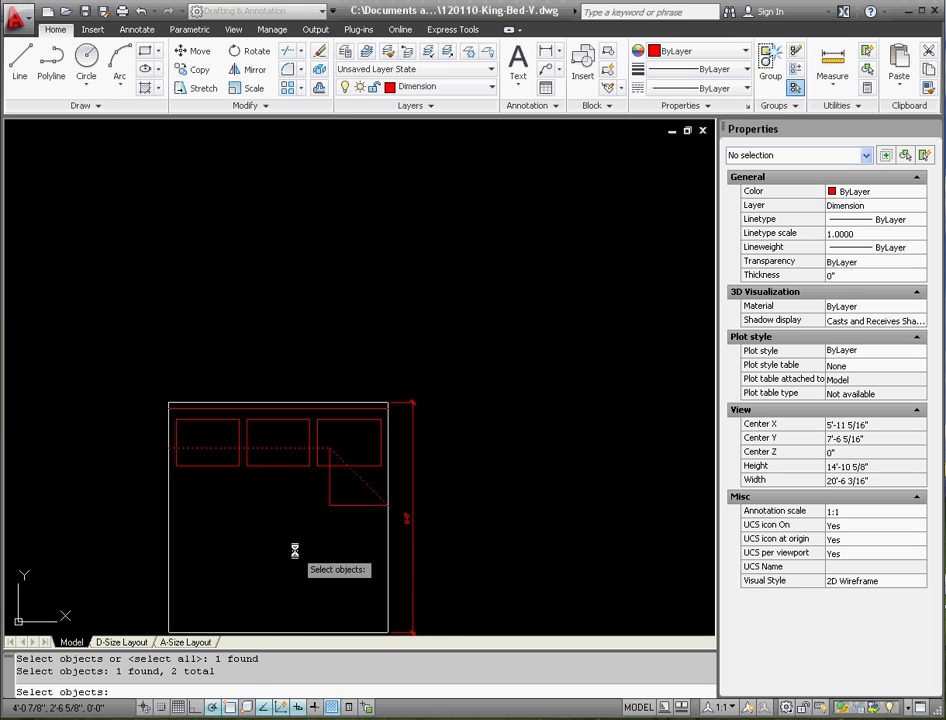
key(Return)
- Trim away the pillow outline segments lying below the fold line
scroll(330, 478, up, 3)
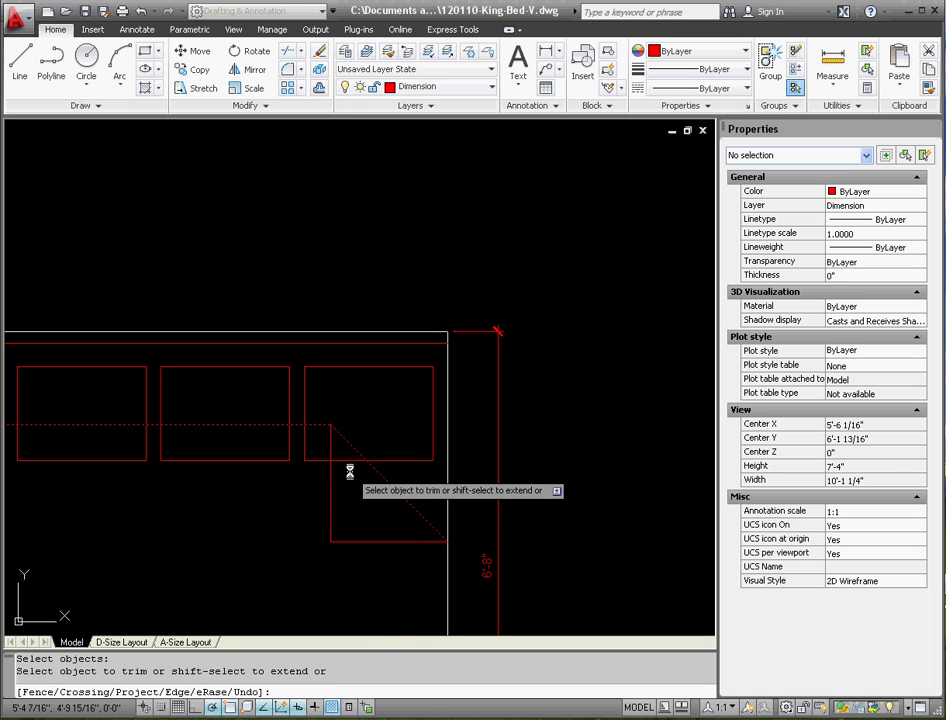
click(347, 466)
click(340, 452)
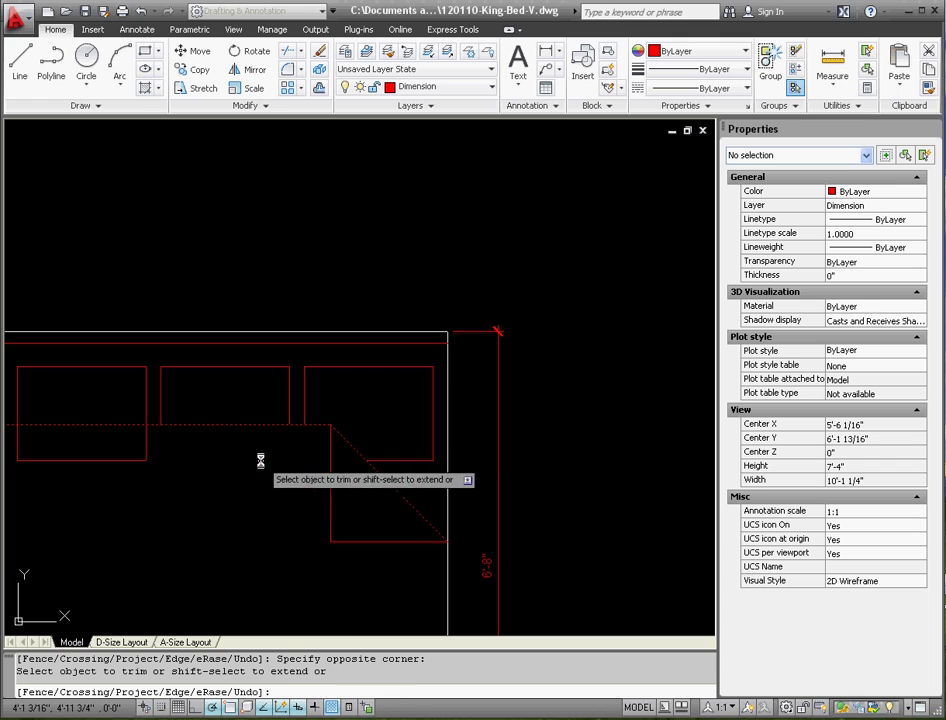
click(203, 446)
click(144, 455)
scroll(241, 439, down, 2)
scroll(261, 453, up, 1)
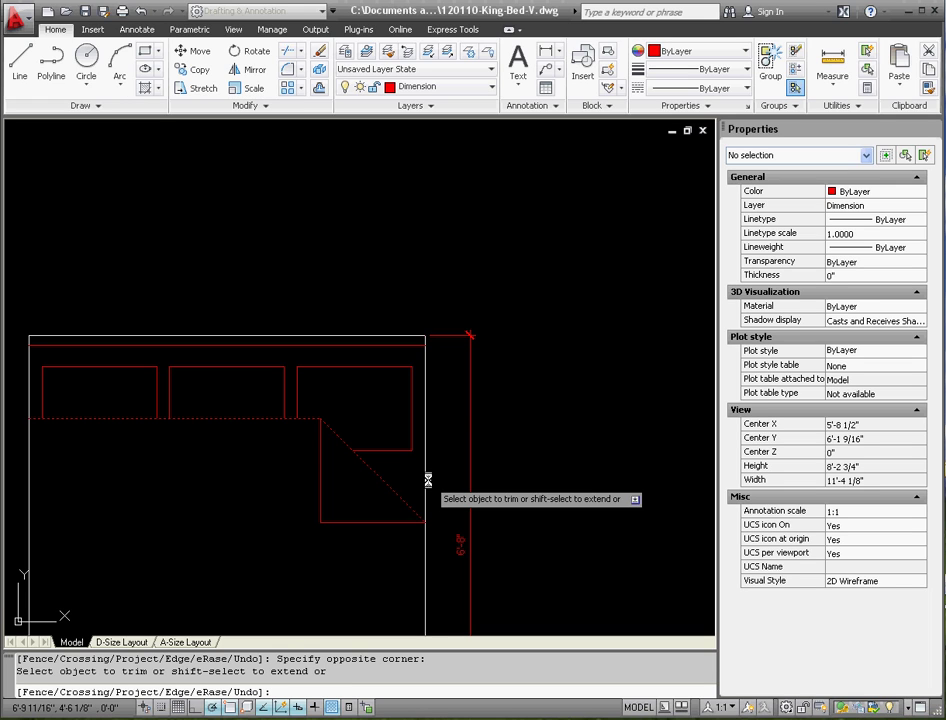
key(Escape)
scroll(390, 420, down, 3)
scroll(375, 400, up, 2)
scroll(395, 410, down, 2)
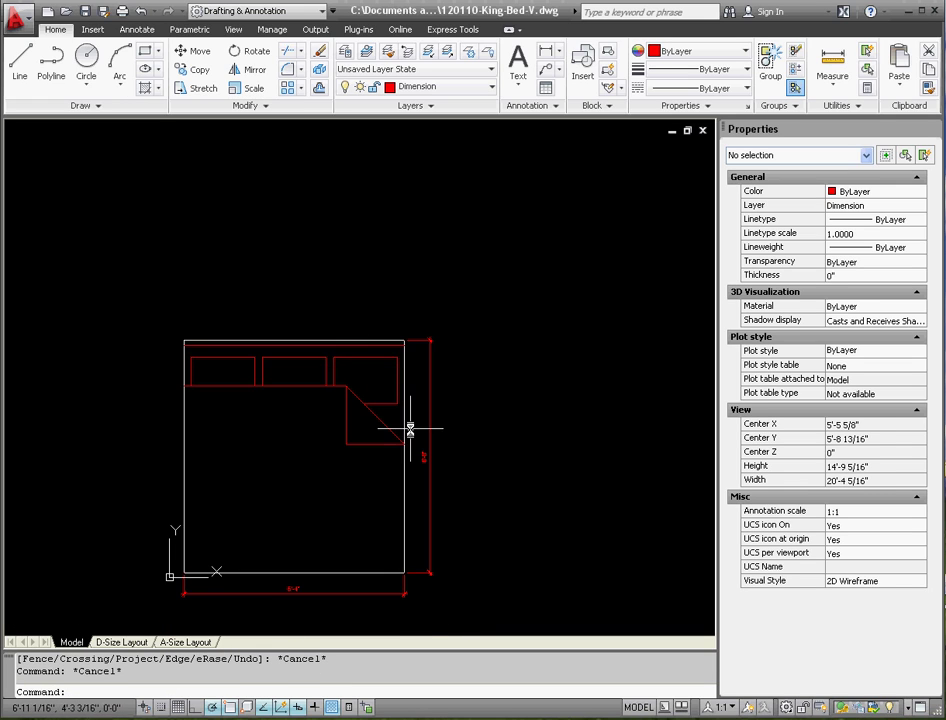
- Select the existing vertical dimension, then cancel without changing it
scroll(412, 430, up, 2)
click(446, 460)
click(428, 483)
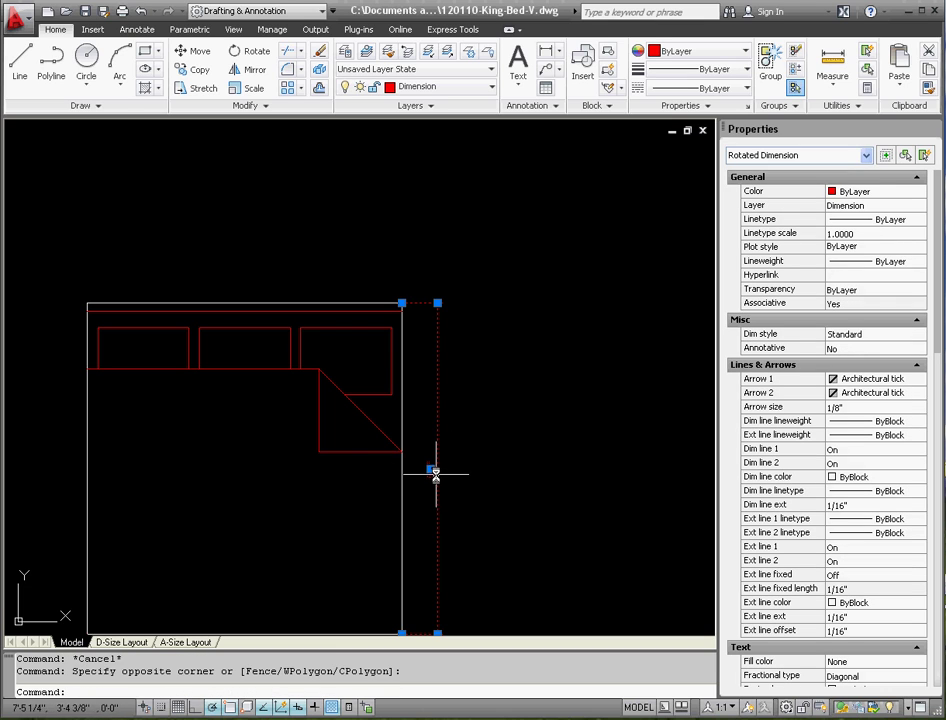
click(432, 470)
key(Escape)
key(Escape)
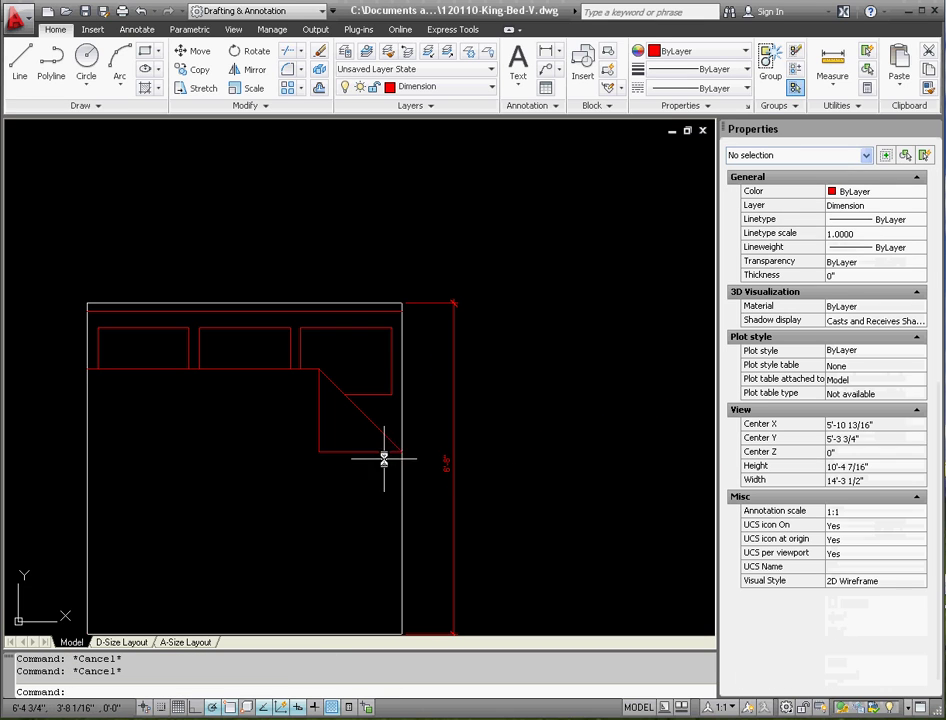
- Add a 3'-8 1/8" linear dimension from the triangle corner to the bed's bottom-right corner
click(550, 56)
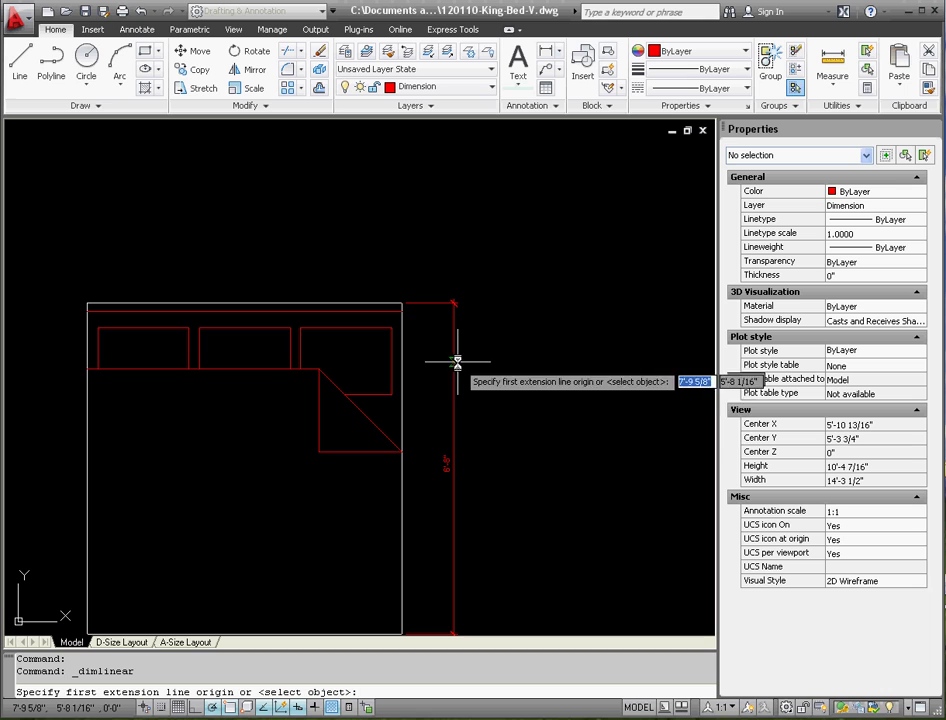
click(401, 451)
scroll(393, 205, down, 2)
scroll(408, 449, up, 2)
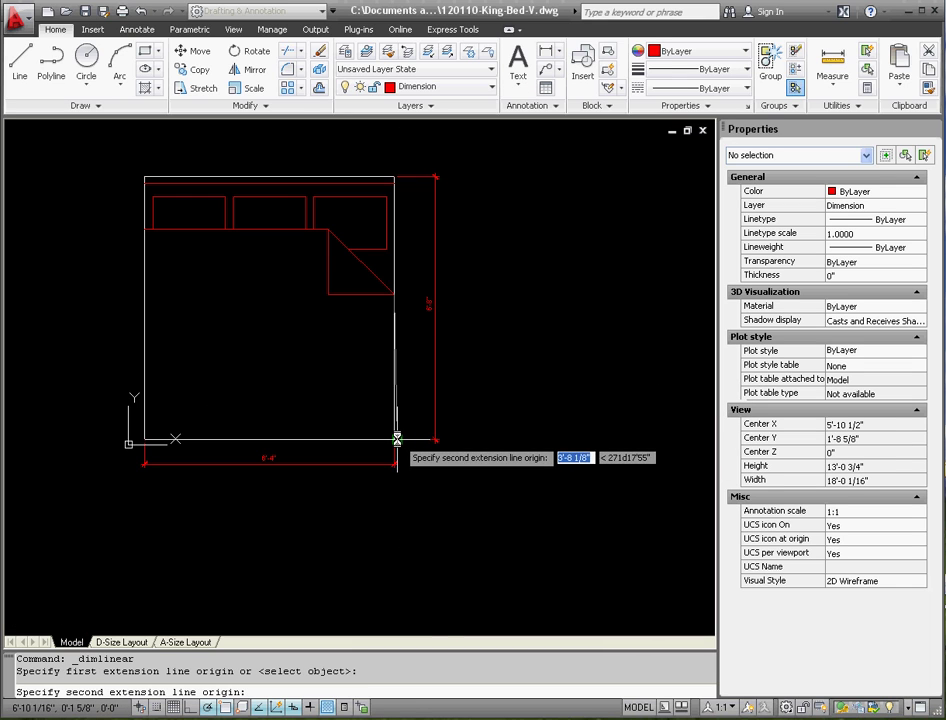
click(396, 440)
click(416, 366)
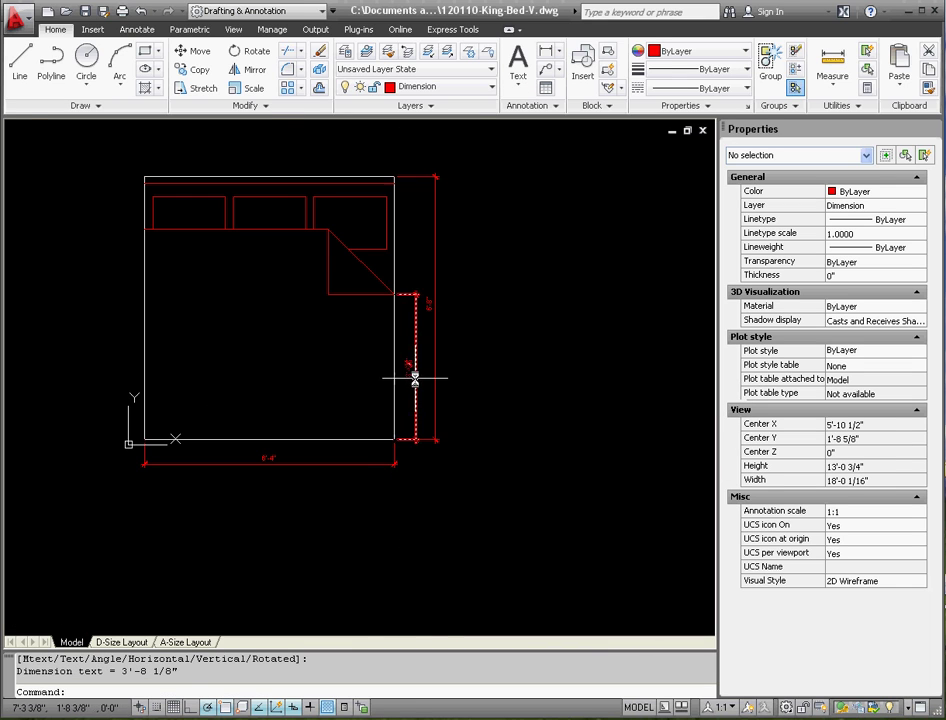
scroll(414, 376, up, 3)
scroll(414, 376, down, 2)
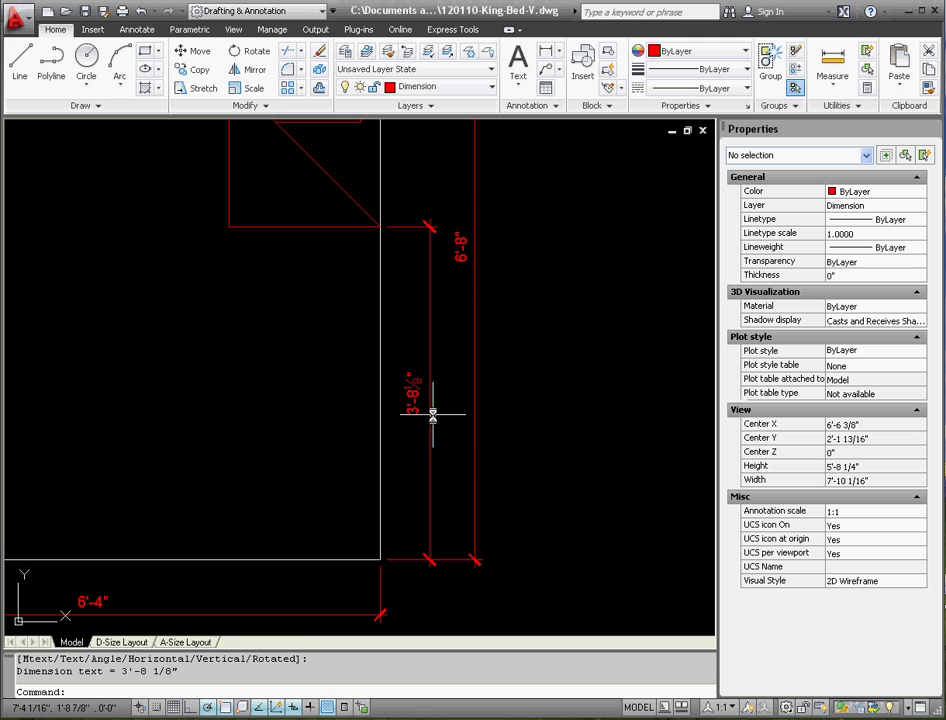
scroll(433, 413, down, 2)
scroll(440, 458, up, 2)
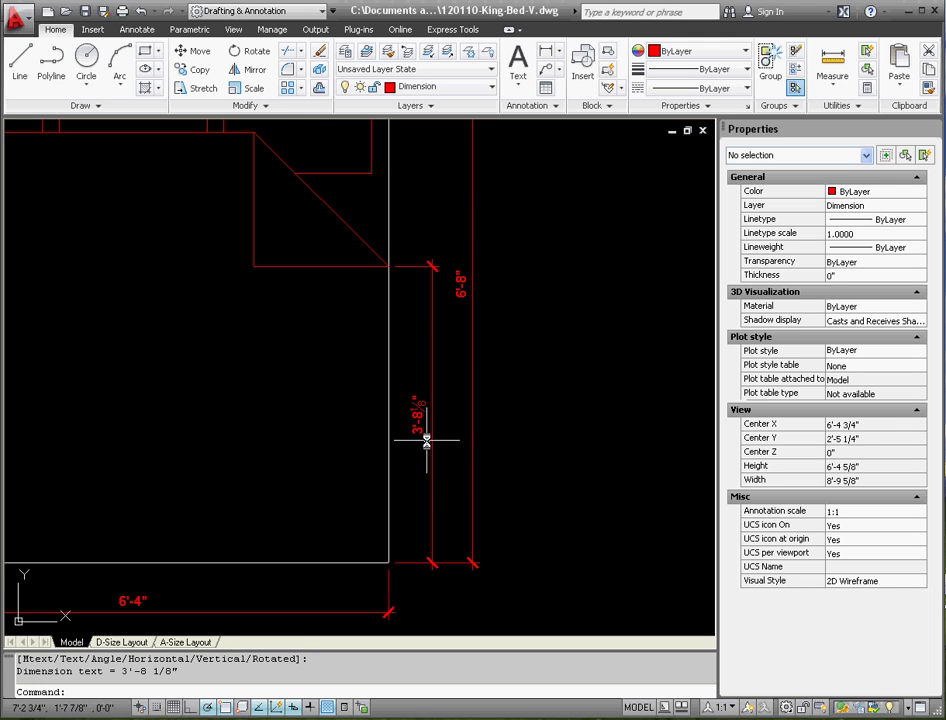
scroll(430, 440, down, 4)
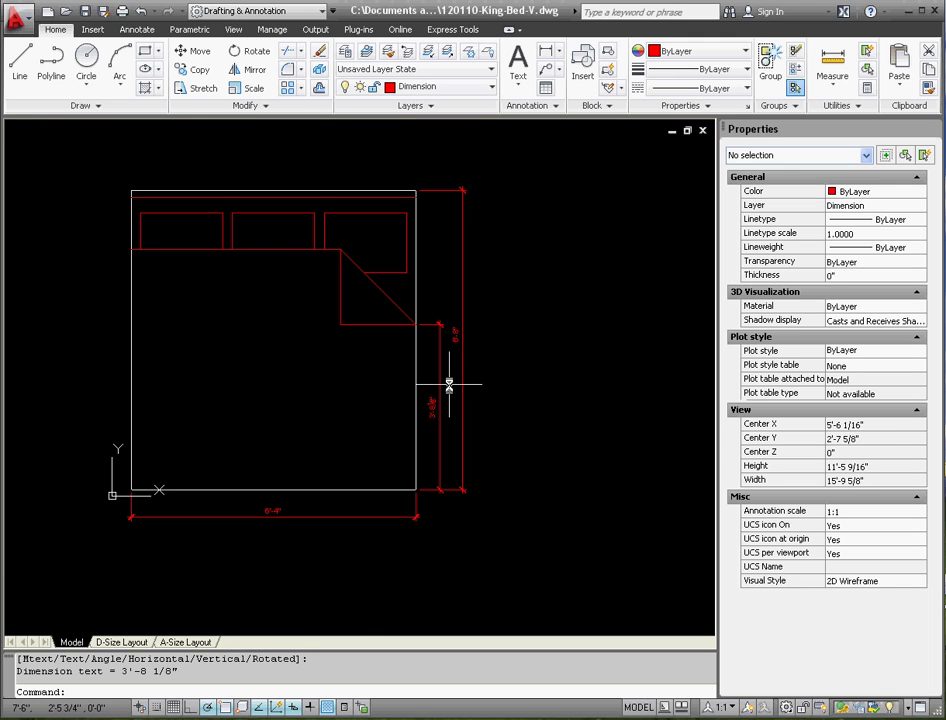
scroll(449, 384, down, 2)
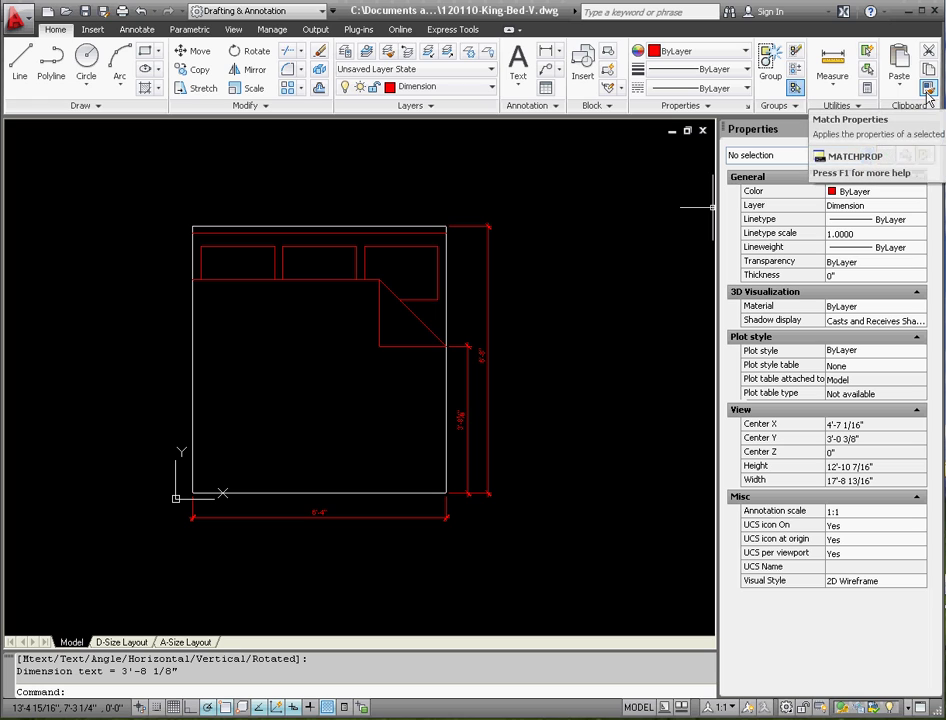
- Use Match Properties to copy the white bed outline onto the red pillow, headboard and sheet lines
click(928, 92)
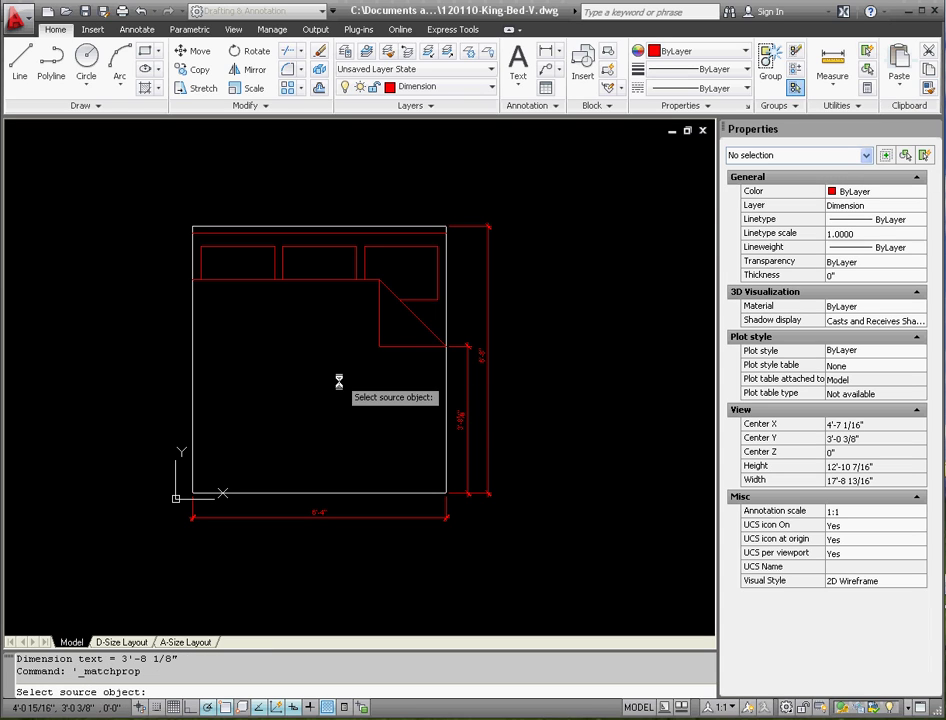
click(446, 392)
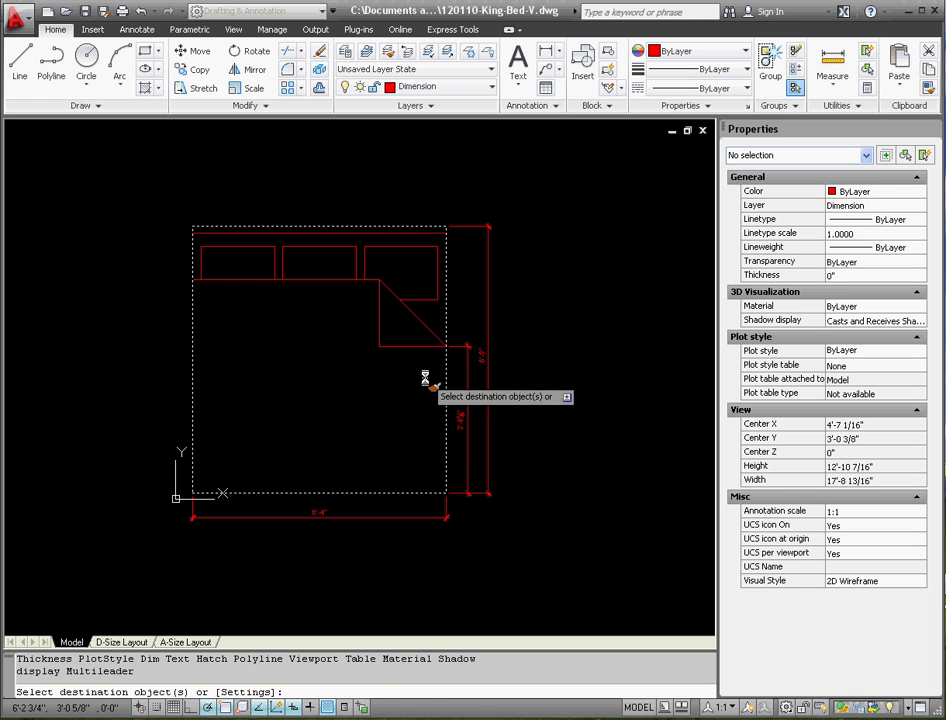
click(424, 376)
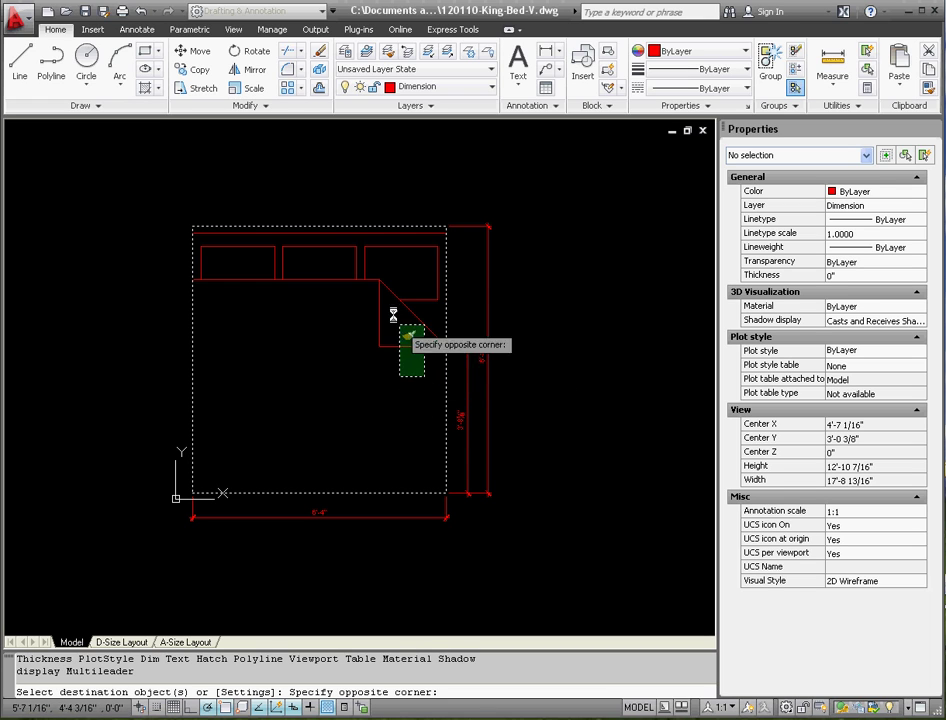
click(197, 227)
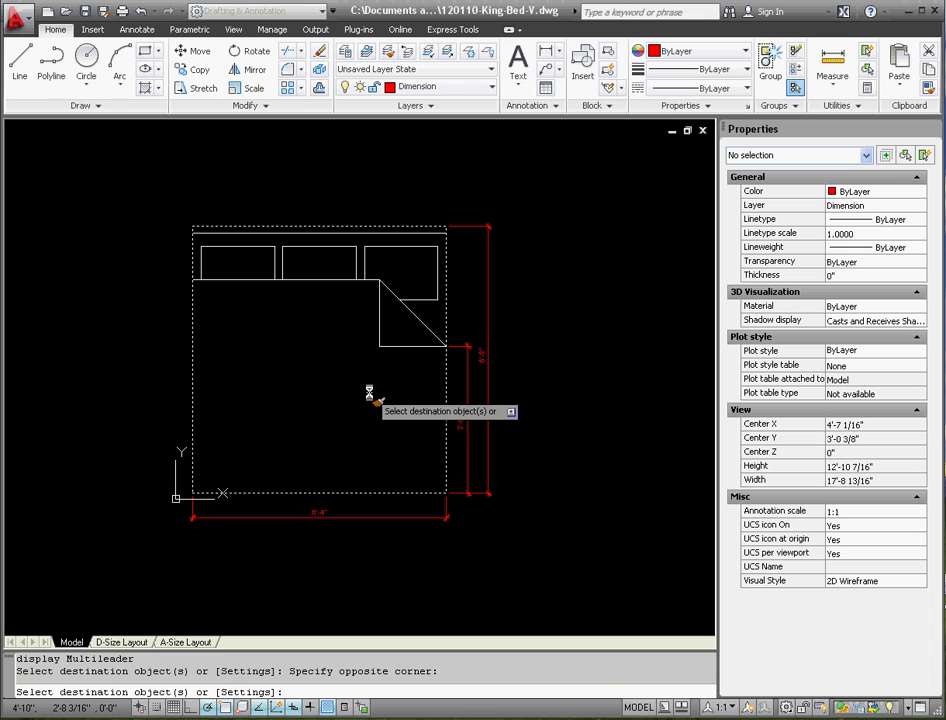
key(Escape)
key(Escape)
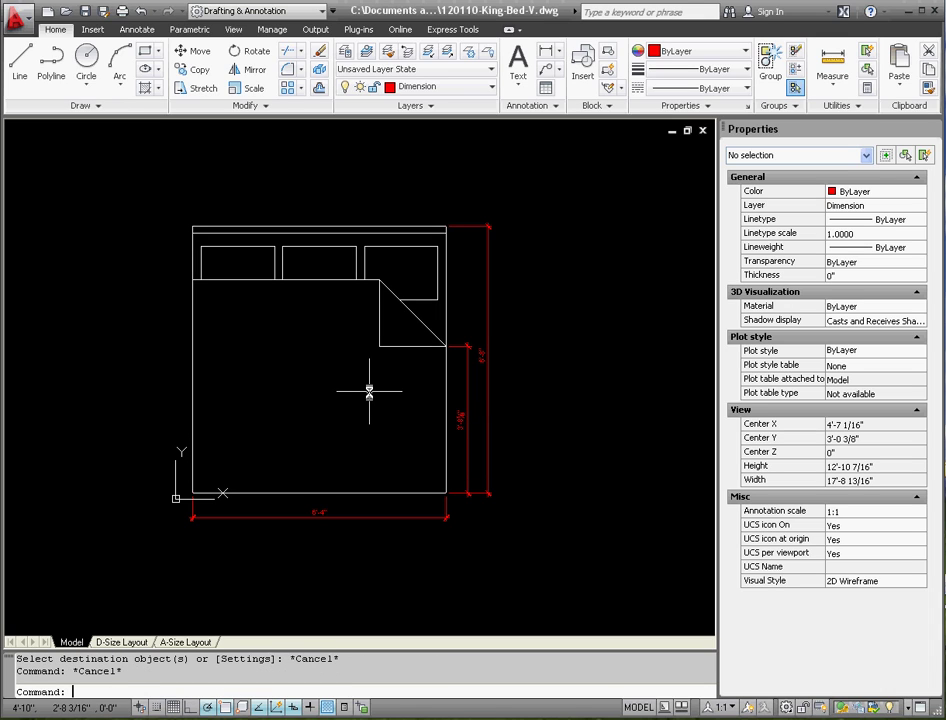